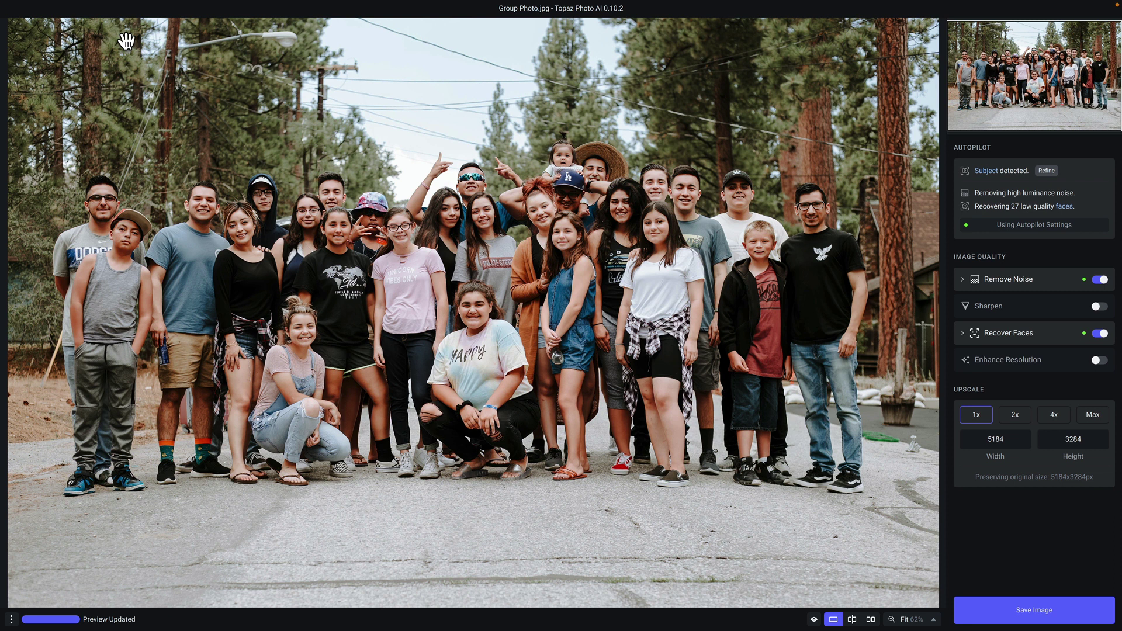
{"action": "left_click", "coordinate": [106, 6]}
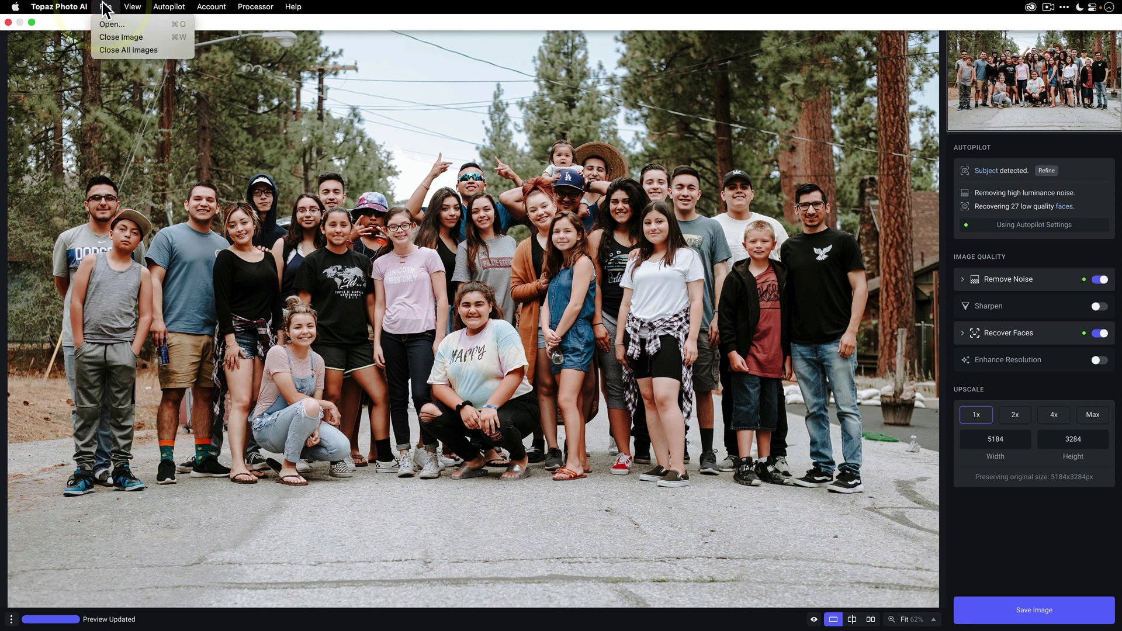
{"action": "mouse_move", "coordinate": [130, 7]}
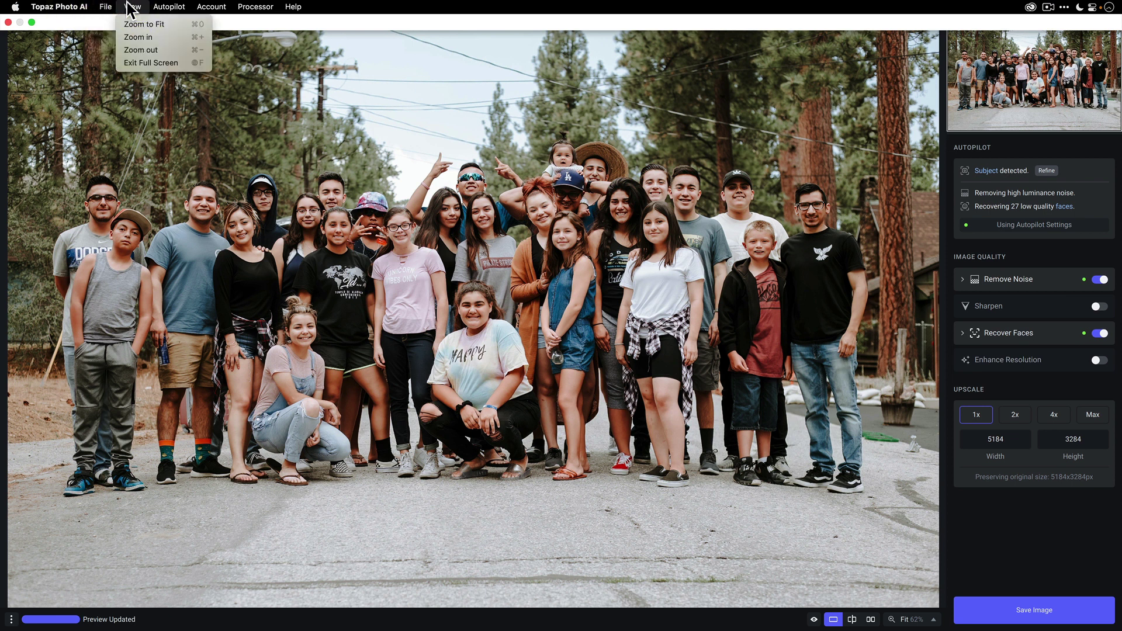
{"action": "mouse_move", "coordinate": [167, 8]}
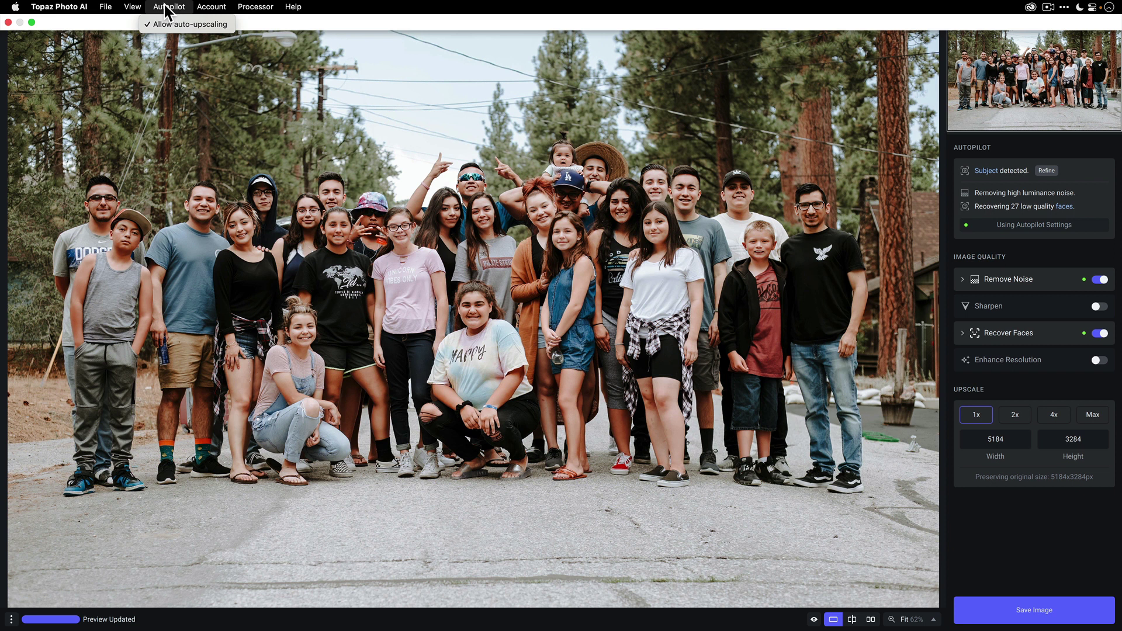
{"action": "mouse_move", "coordinate": [212, 7]}
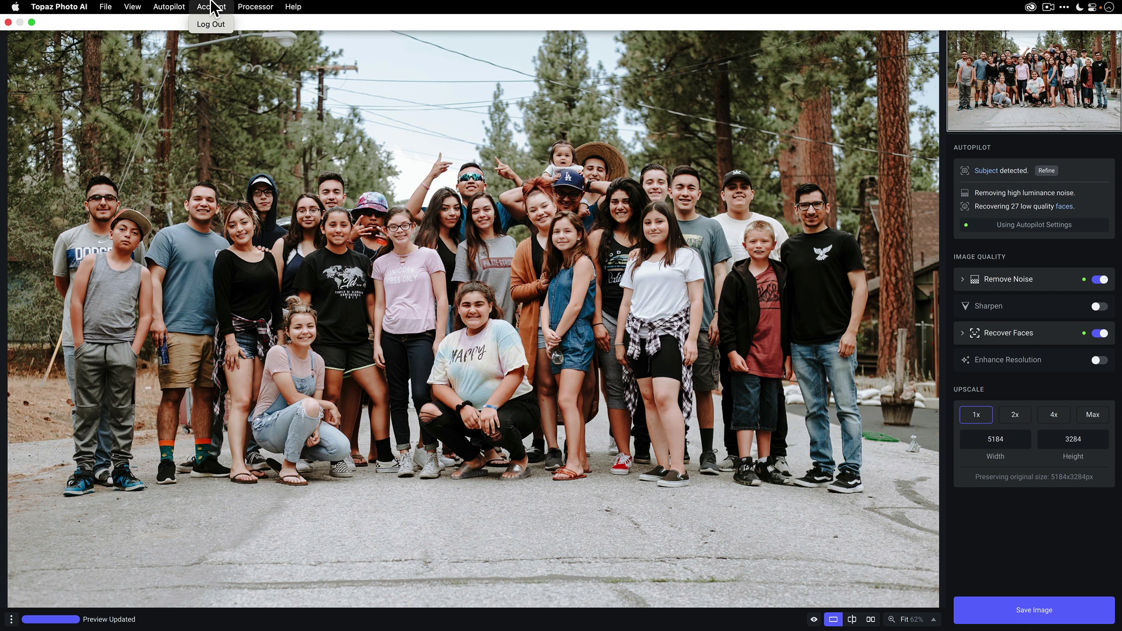
{"action": "mouse_move", "coordinate": [255, 7]}
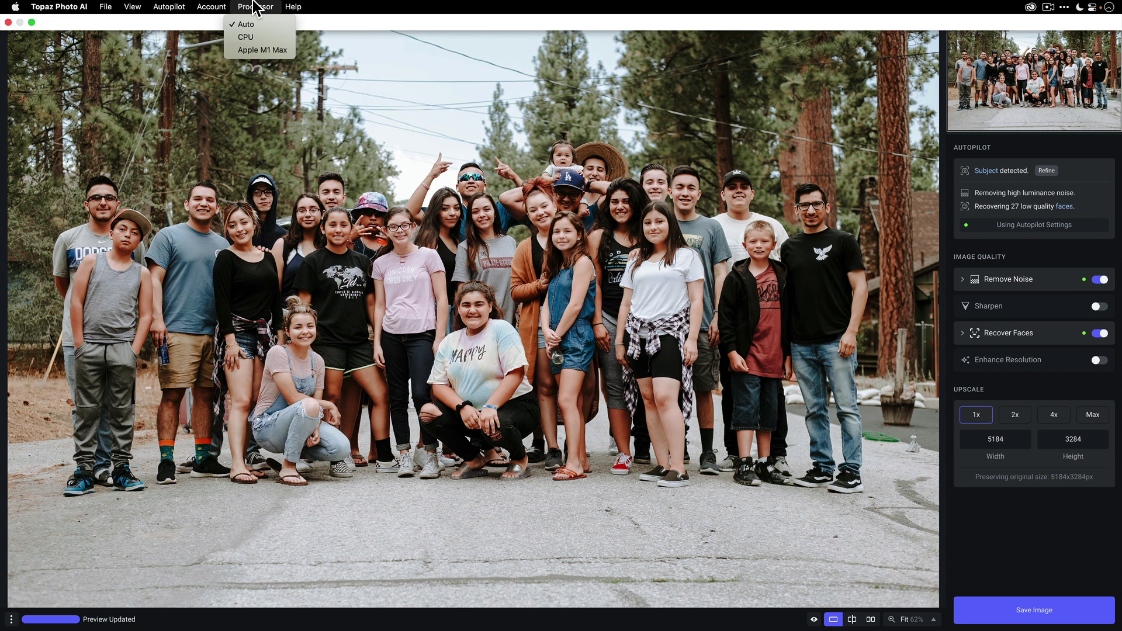
{"action": "mouse_move", "coordinate": [292, 9]}
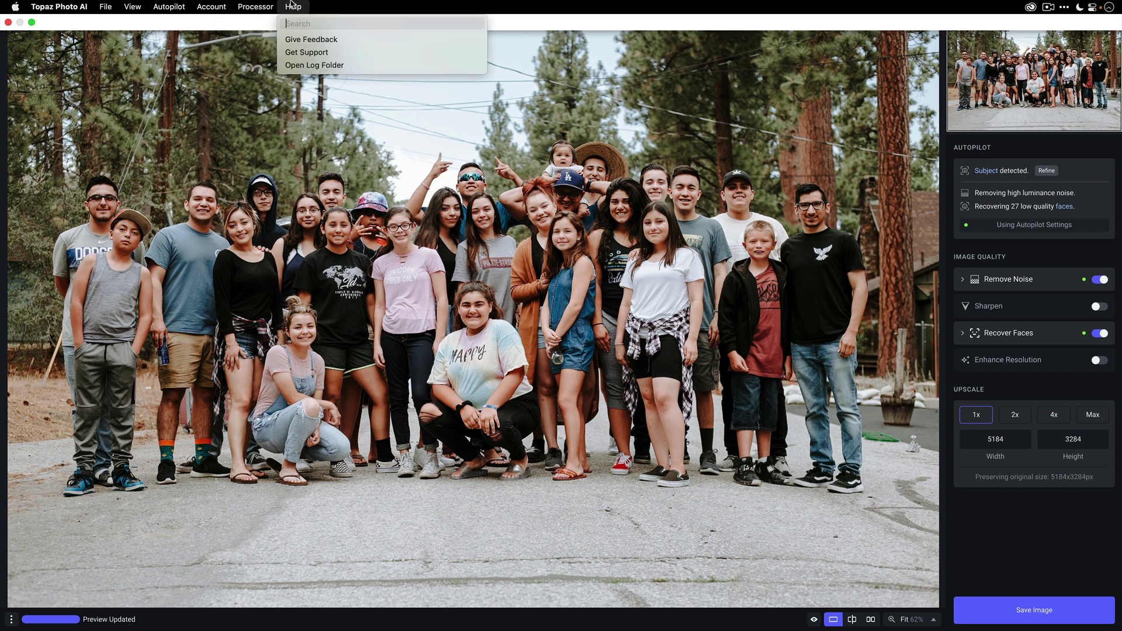
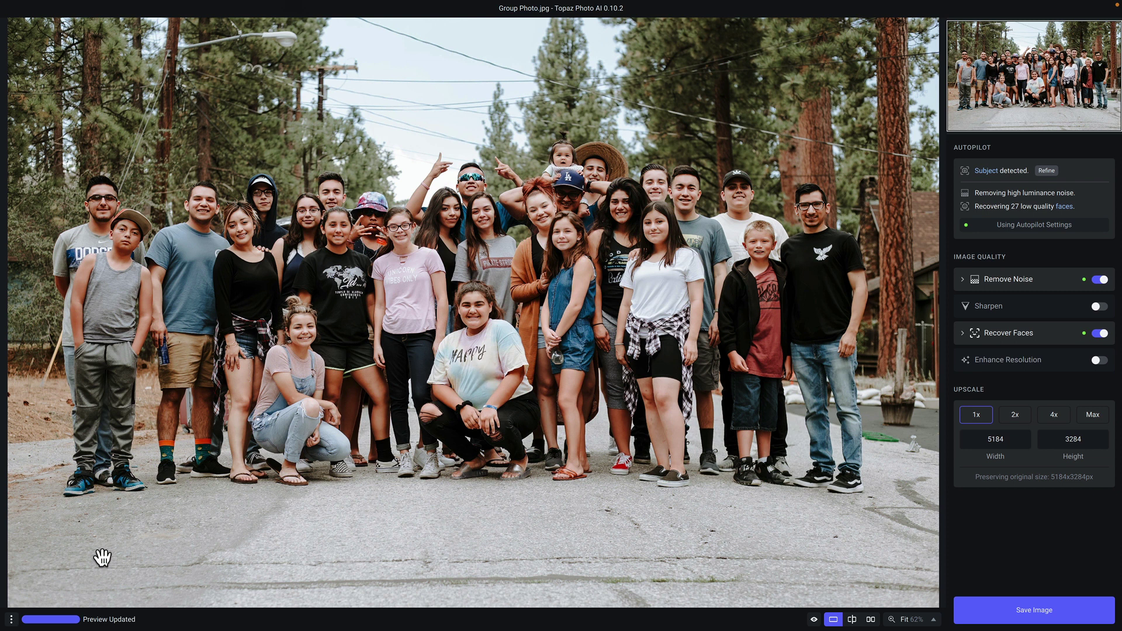
{"action": "left_click", "coordinate": [11, 620]}
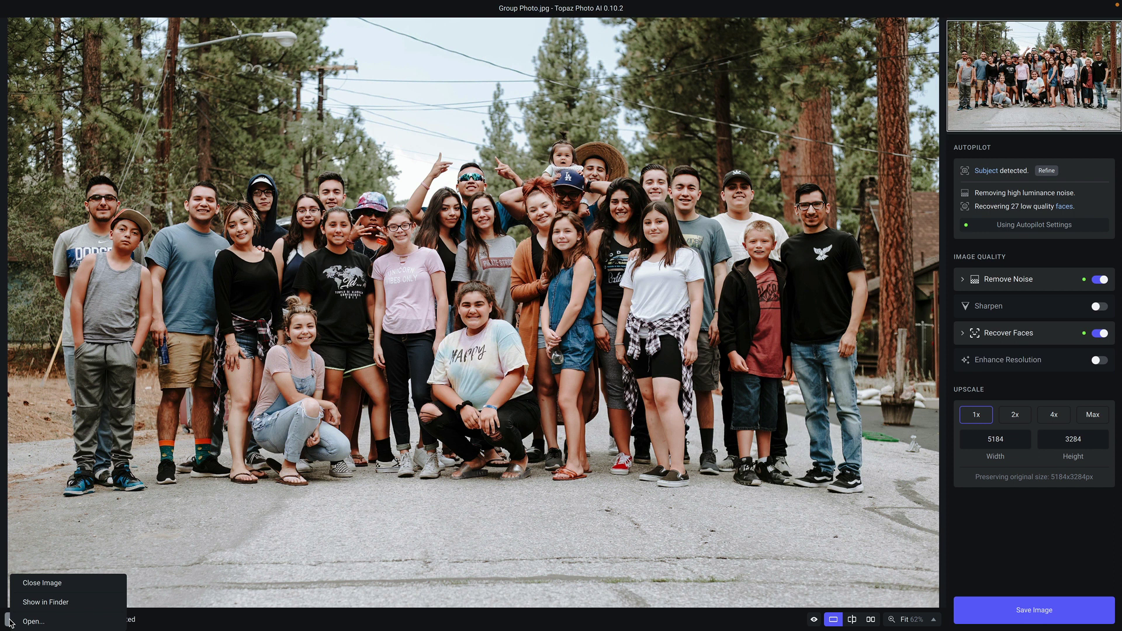
{"action": "left_click", "coordinate": [218, 476]}
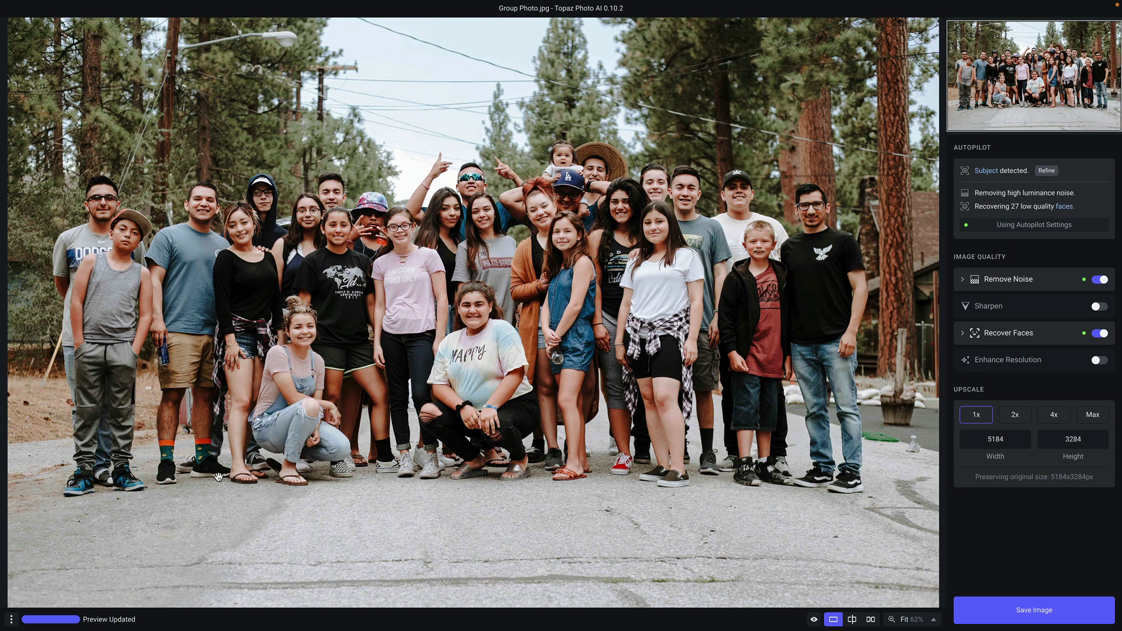
Step: Compare the original group photo with its enhanced preview by toggling the original on and off in the single view
{"action": "left_click", "coordinate": [245, 532]}
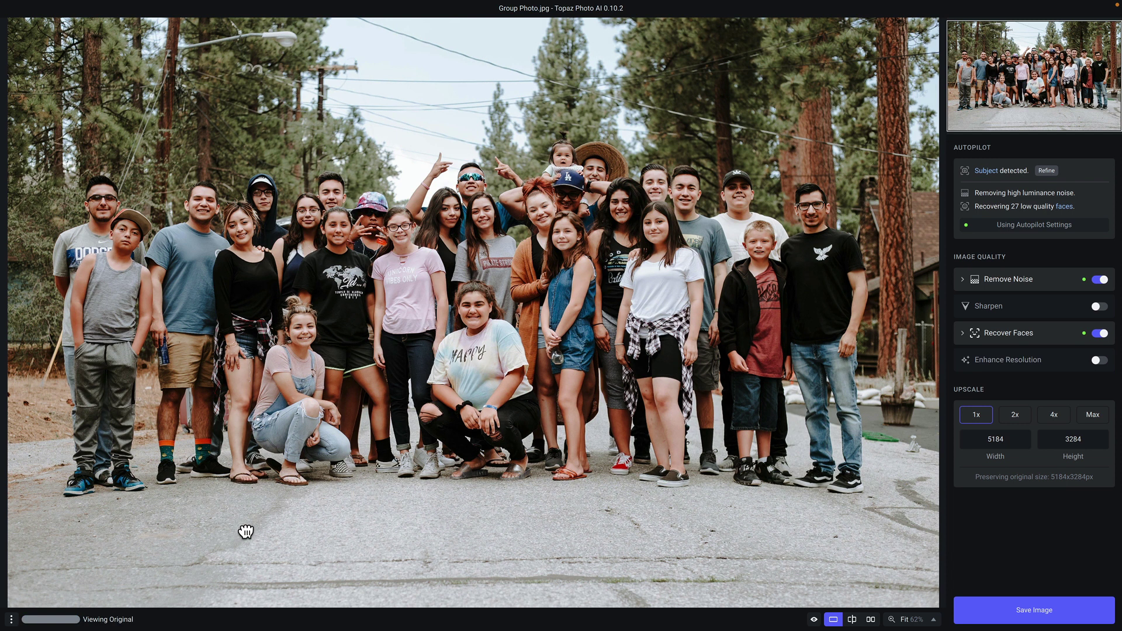
{"action": "left_click_drag", "start_coordinate": [246, 532], "coordinate": [246, 530]}
{"action": "left_click", "coordinate": [814, 620]}
{"action": "left_click", "coordinate": [814, 620]}
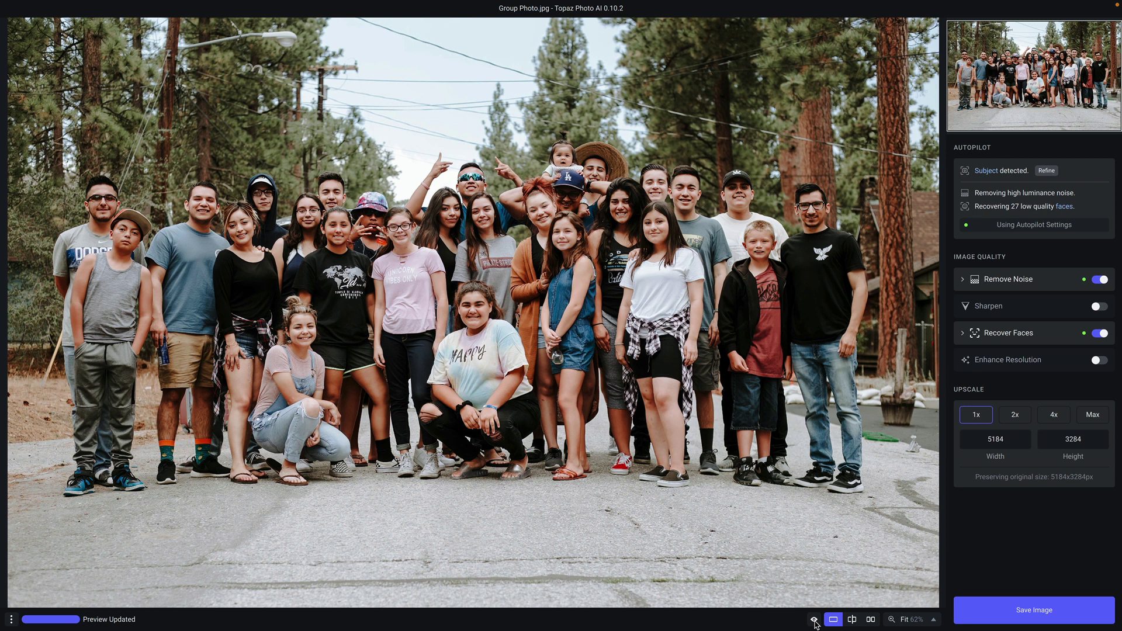
Step: Compare the original and enhanced photo in the split and side-by-side views, and return to the single view
{"action": "left_click", "coordinate": [852, 619]}
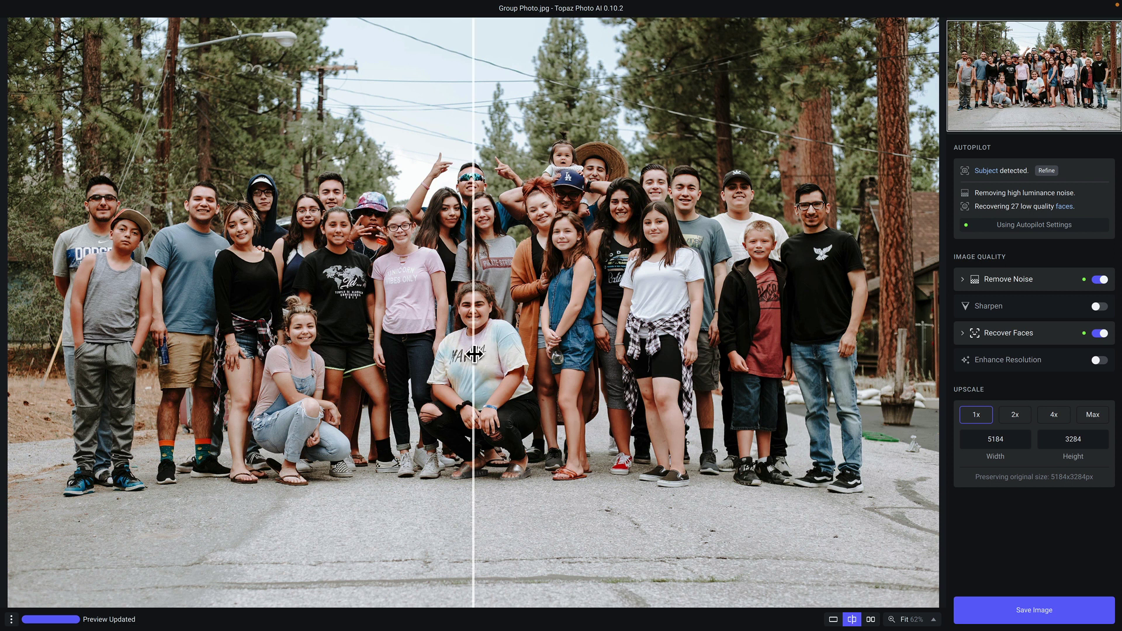
{"action": "left_click_drag", "start_coordinate": [474, 354], "coordinate": [333, 393]}
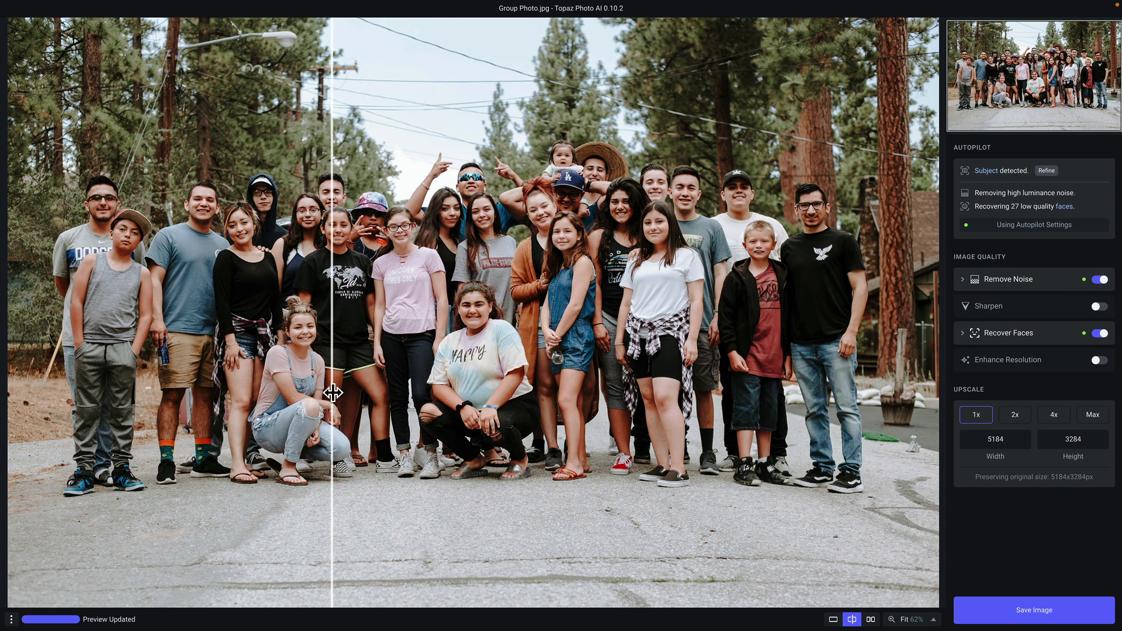
{"action": "left_click", "coordinate": [871, 619]}
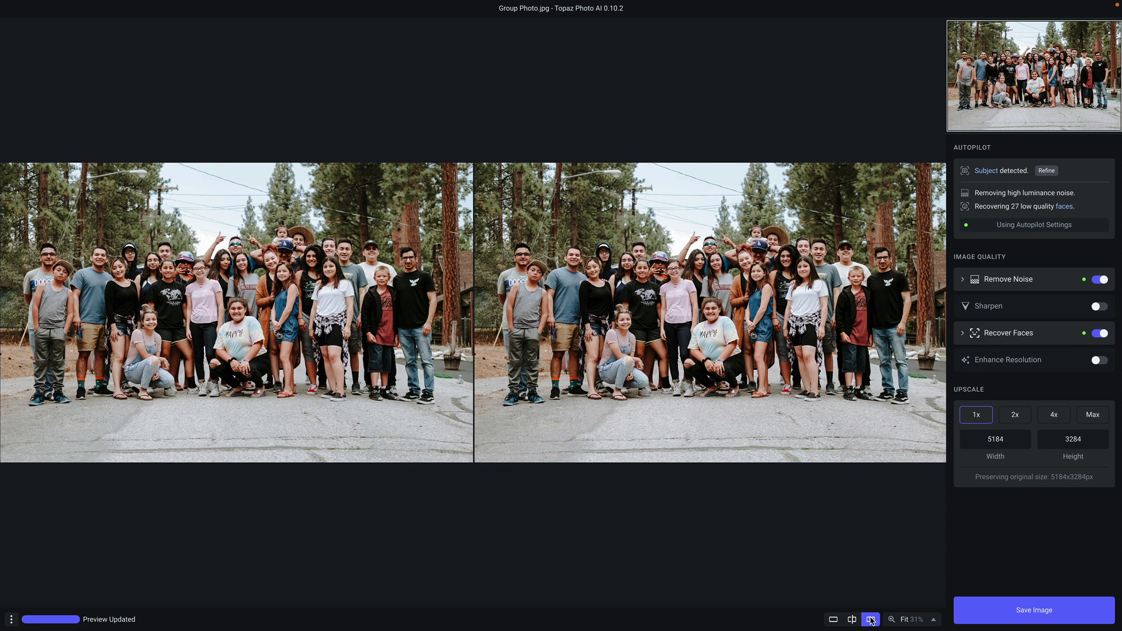
{"action": "left_click", "coordinate": [834, 619]}
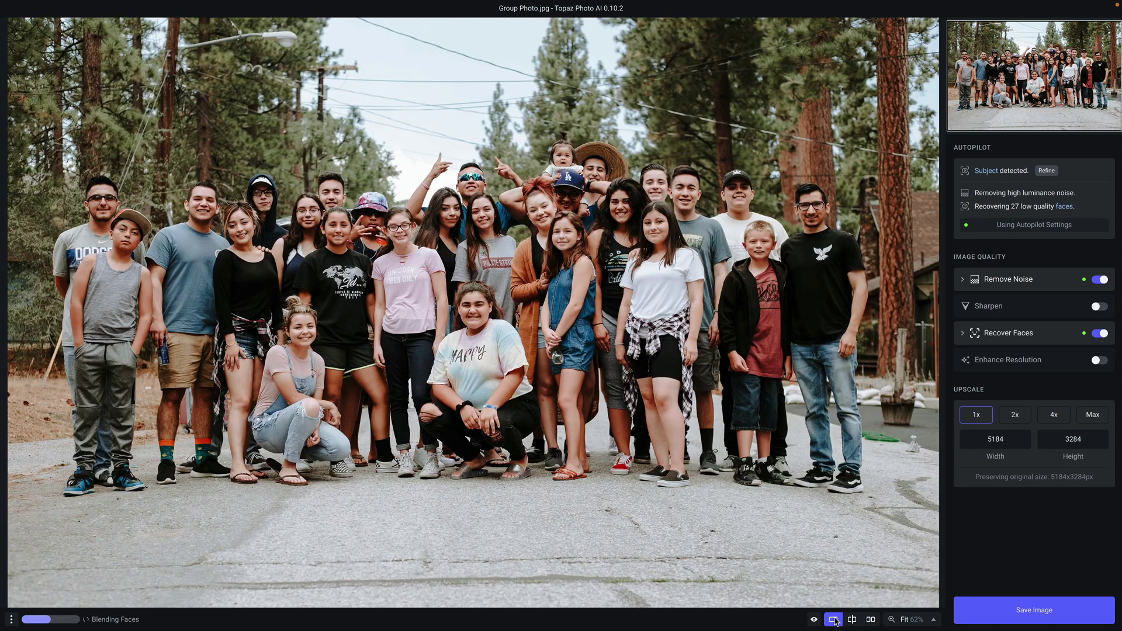
Step: View the group photo at 100% zoom and return it to Fit
{"action": "left_click", "coordinate": [934, 620]}
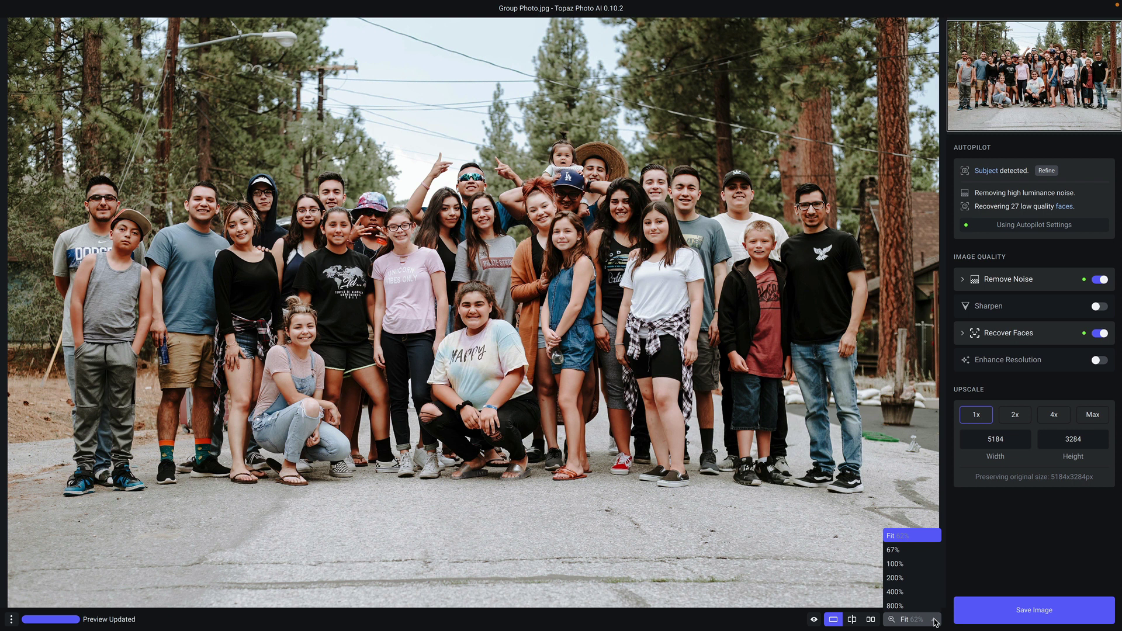
{"action": "left_click", "coordinate": [919, 564]}
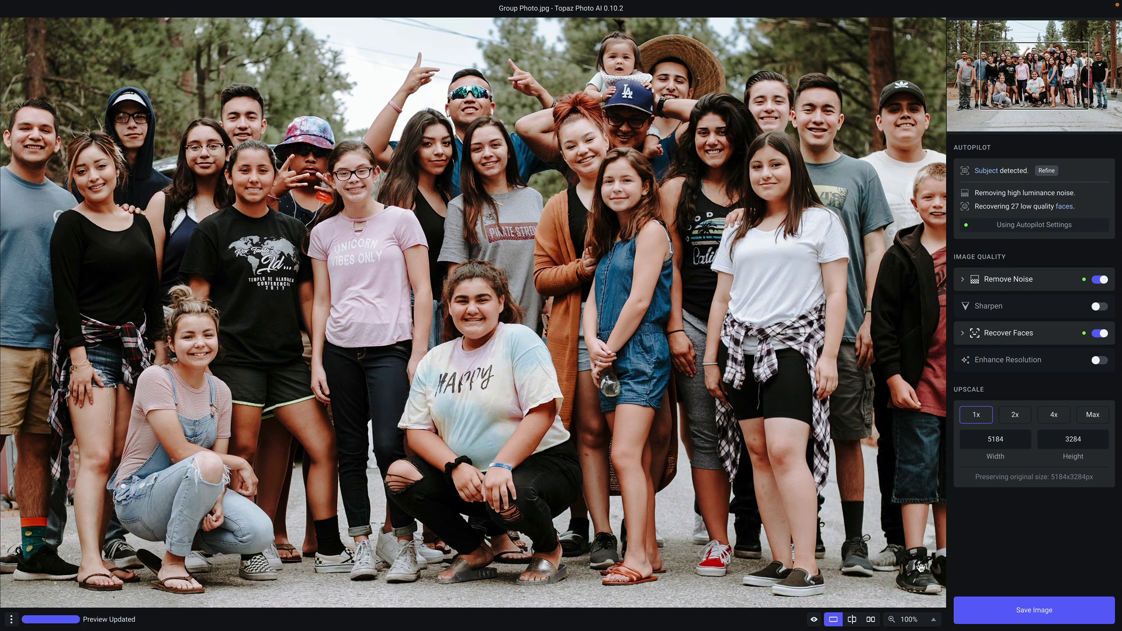
{"action": "left_click", "coordinate": [933, 621]}
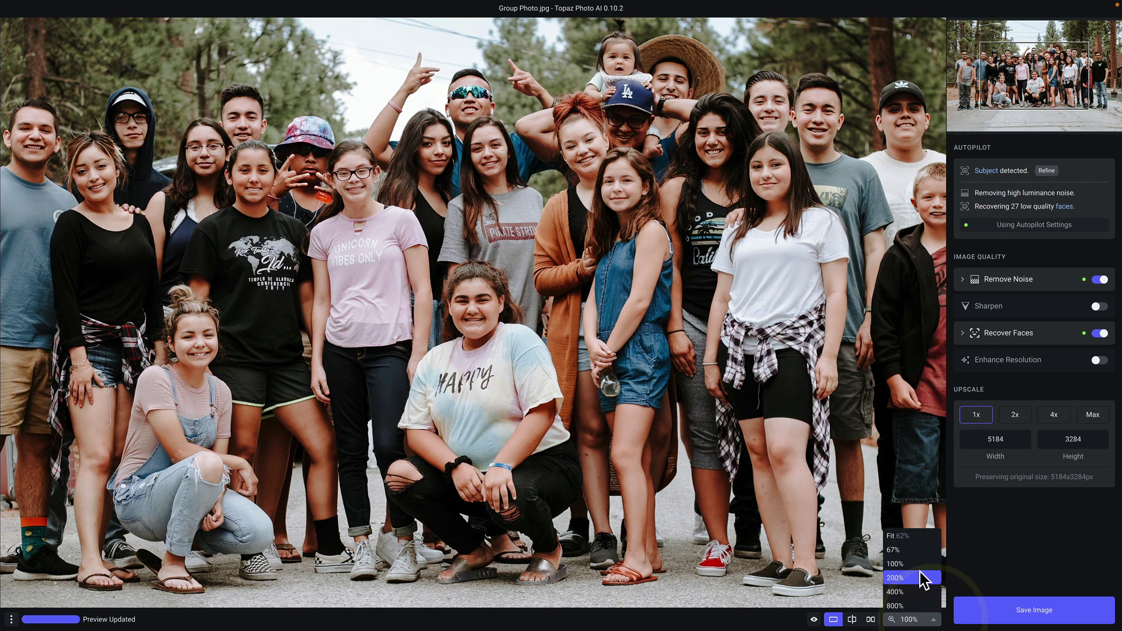
{"action": "left_click", "coordinate": [915, 538]}
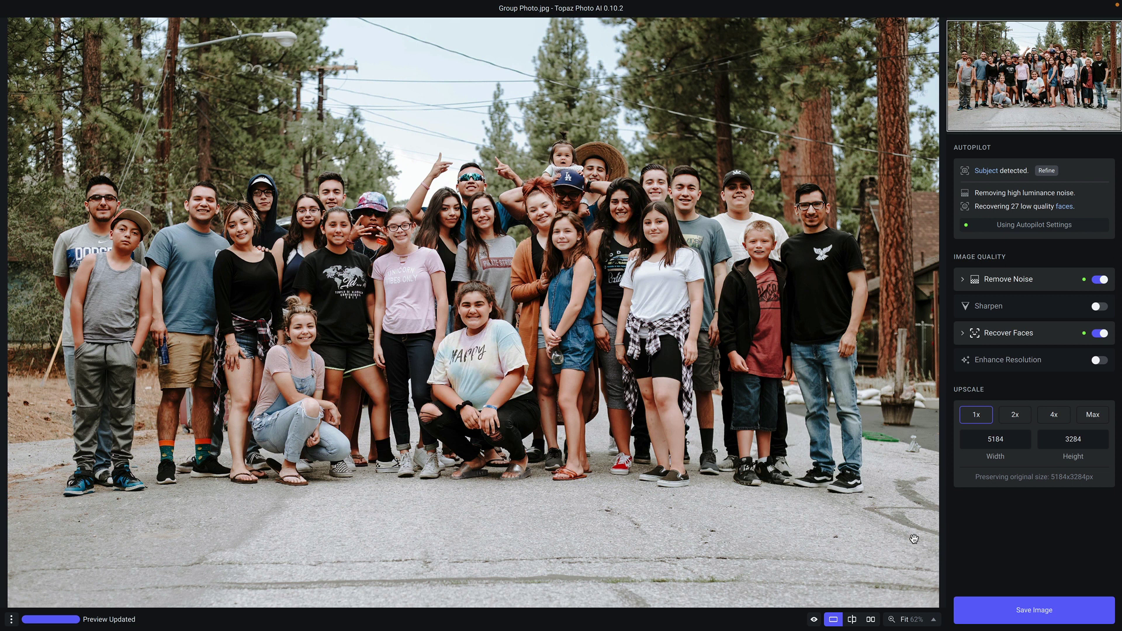
Step: Inspect different areas of the group photo at 100% zoom
{"action": "left_click", "coordinate": [932, 620]}
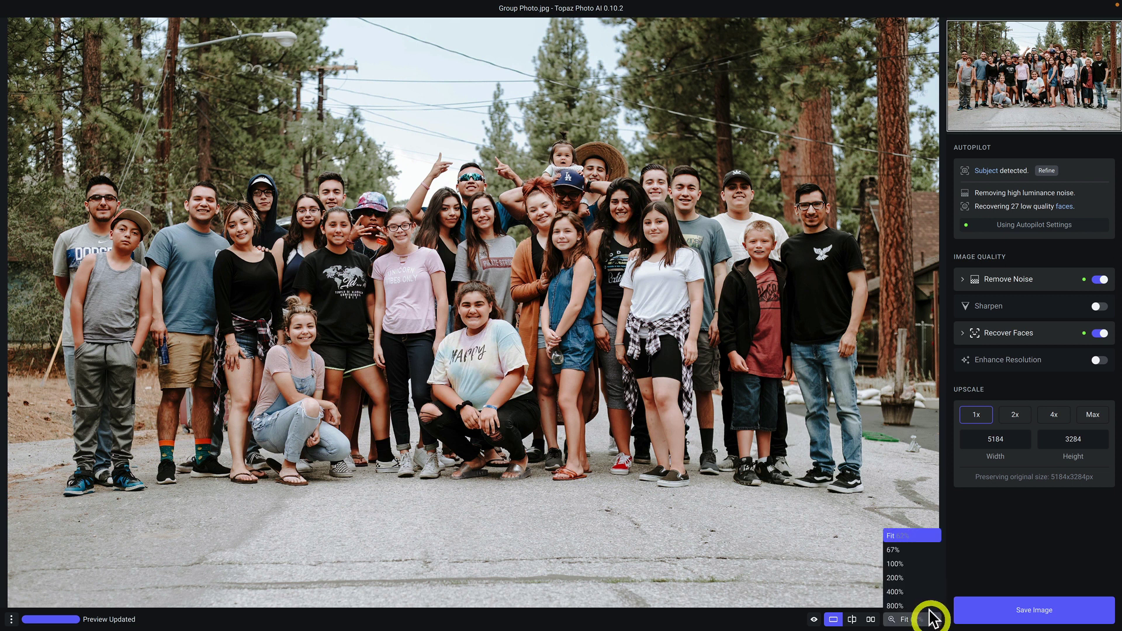
{"action": "left_click", "coordinate": [914, 564]}
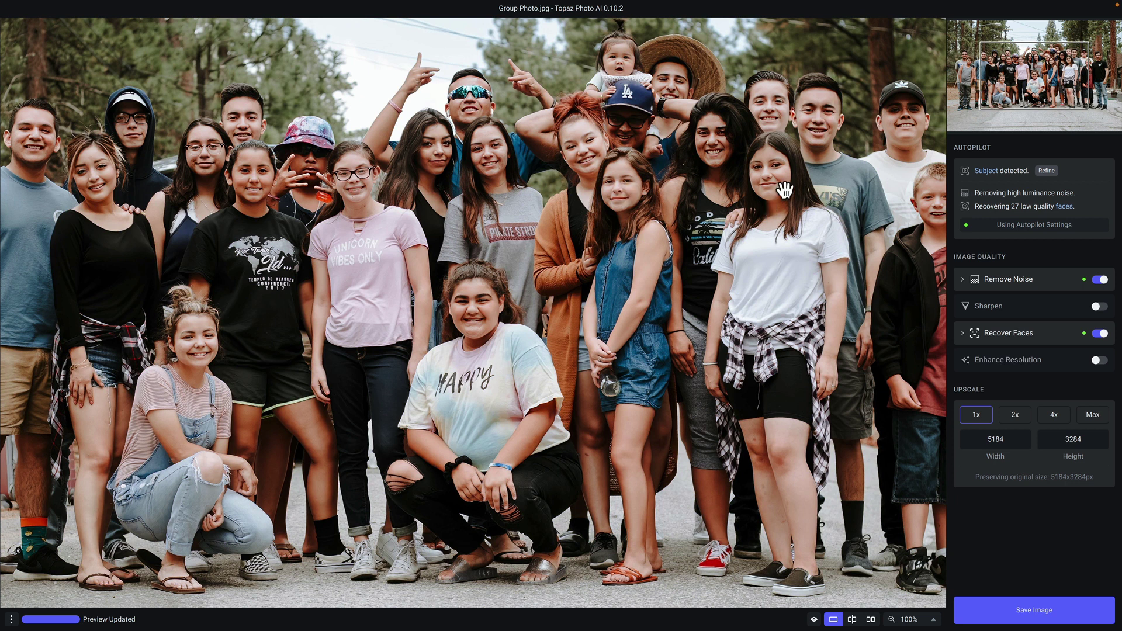
{"action": "left_click", "coordinate": [860, 166]}
{"action": "left_click_drag", "start_coordinate": [860, 166], "coordinate": [596, 234]}
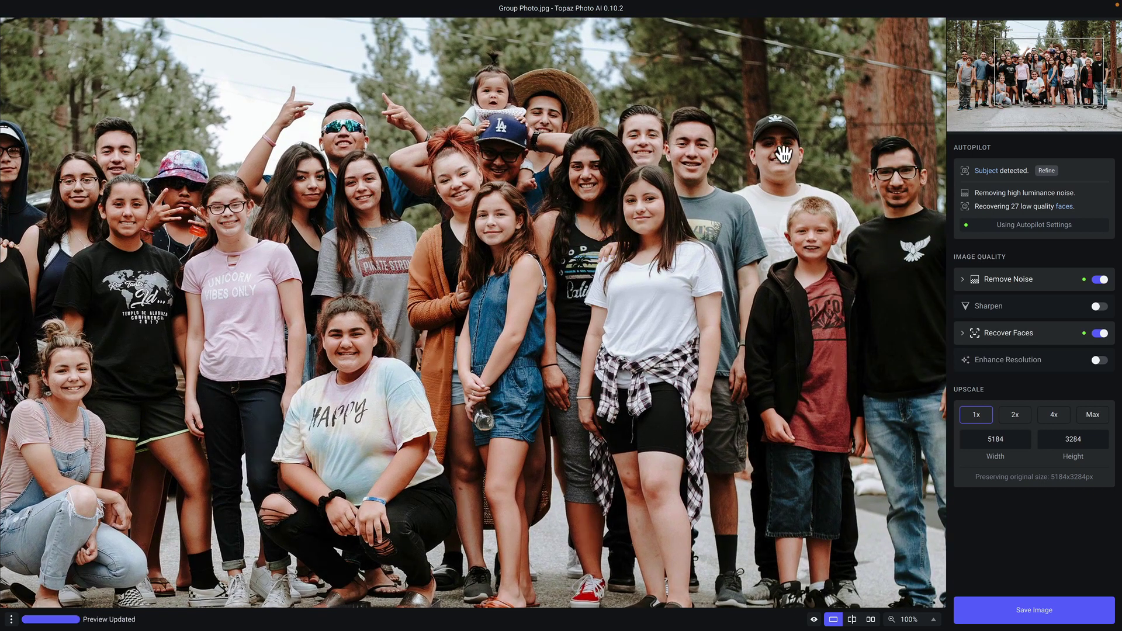
{"action": "left_click_drag", "start_coordinate": [1049, 73], "coordinate": [1021, 64]}
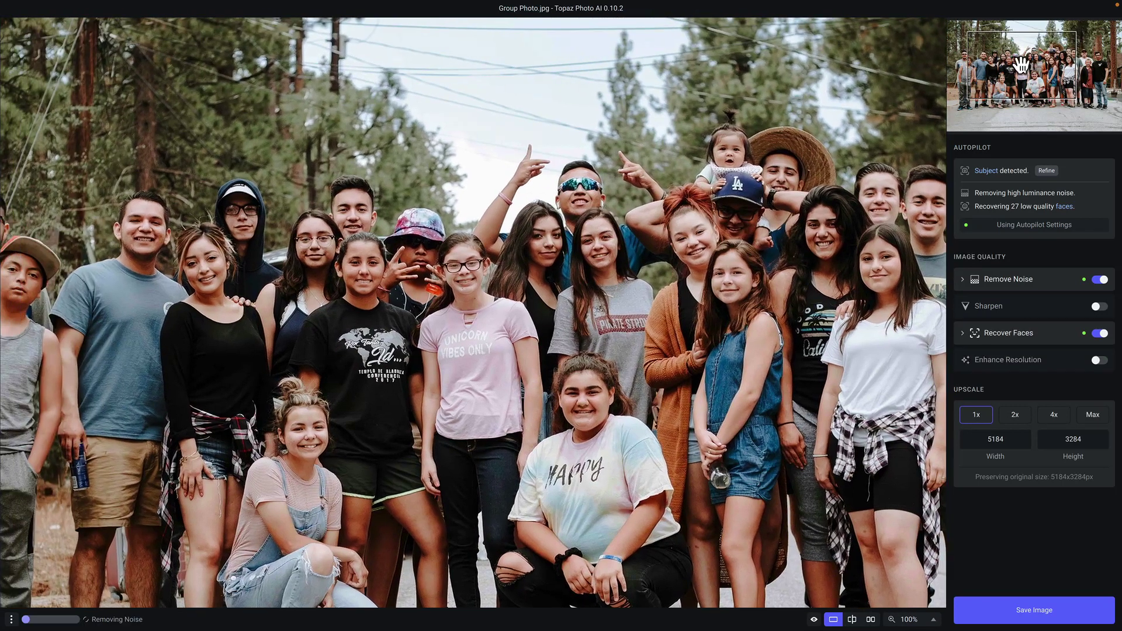
{"action": "left_click", "coordinate": [1102, 76]}
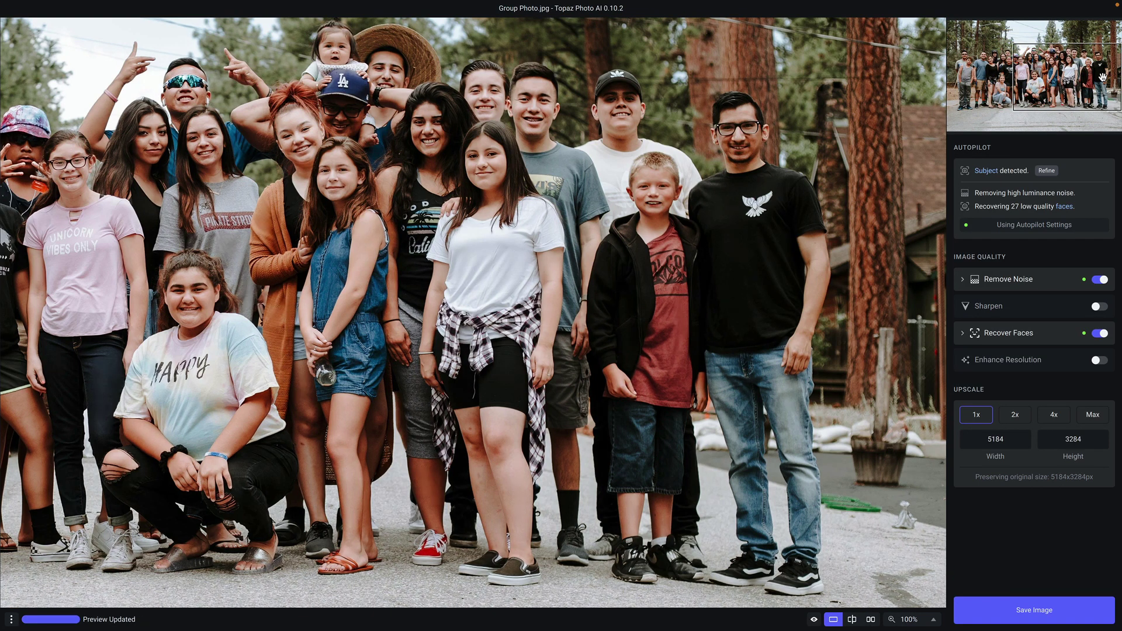
{"action": "left_click_drag", "start_coordinate": [1103, 76], "coordinate": [1059, 72]}
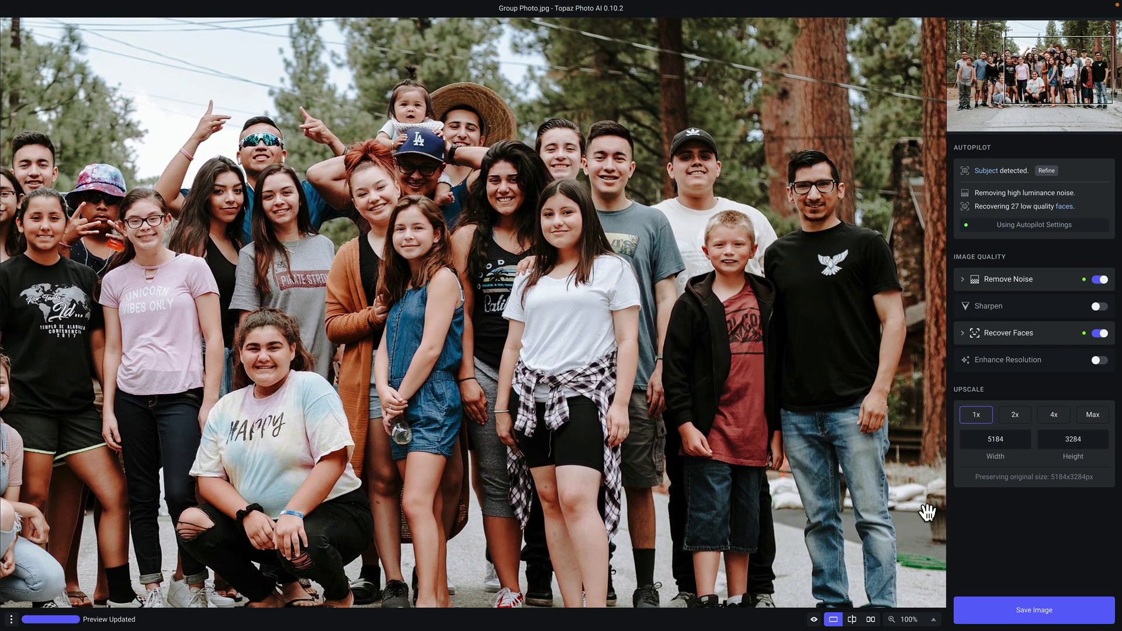
Step: Inspect the faces in the back row at 200% zoom and return the photo to Fit
{"action": "left_click", "coordinate": [932, 618]}
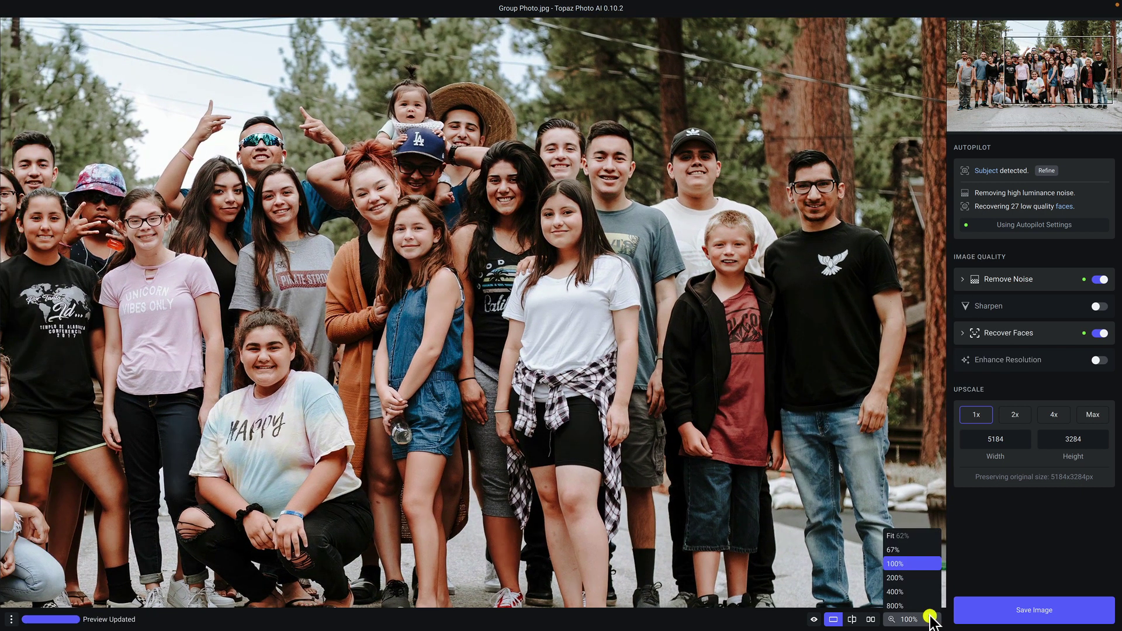
{"action": "left_click", "coordinate": [920, 579]}
{"action": "left_click_drag", "start_coordinate": [1020, 82], "coordinate": [1061, 56]}
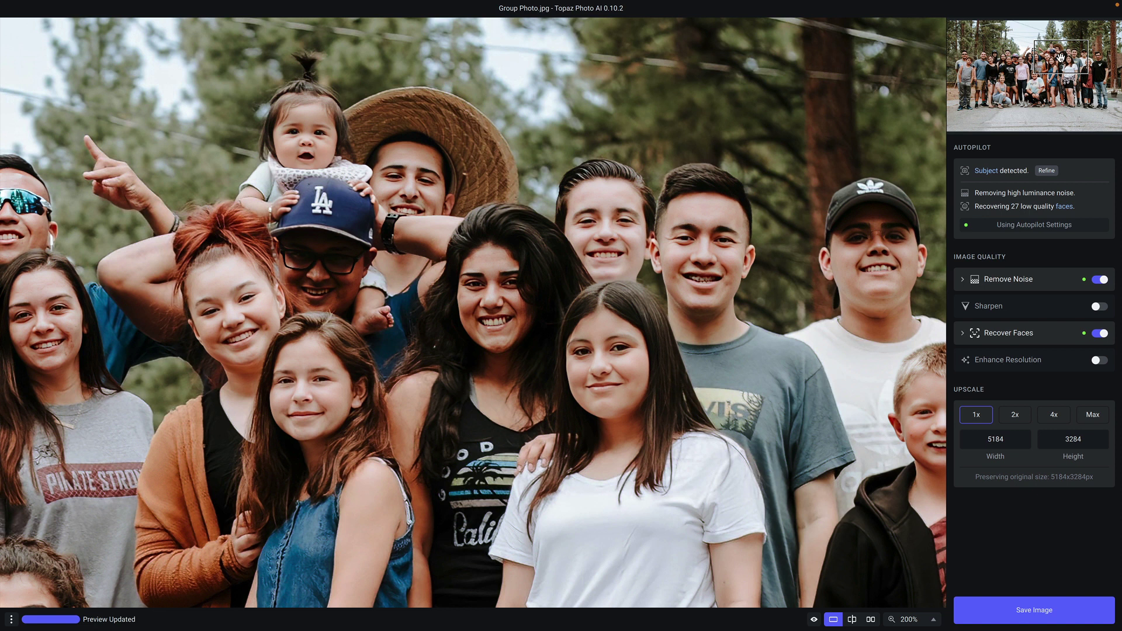
{"action": "mouse_move", "coordinate": [991, 173]}
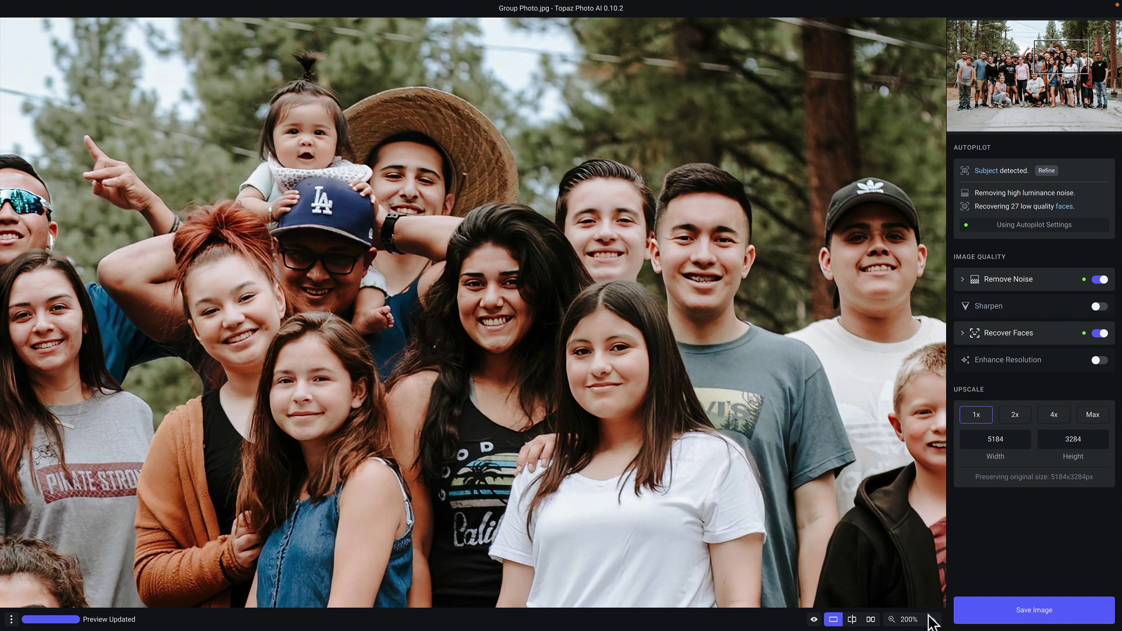
{"action": "left_click", "coordinate": [929, 619]}
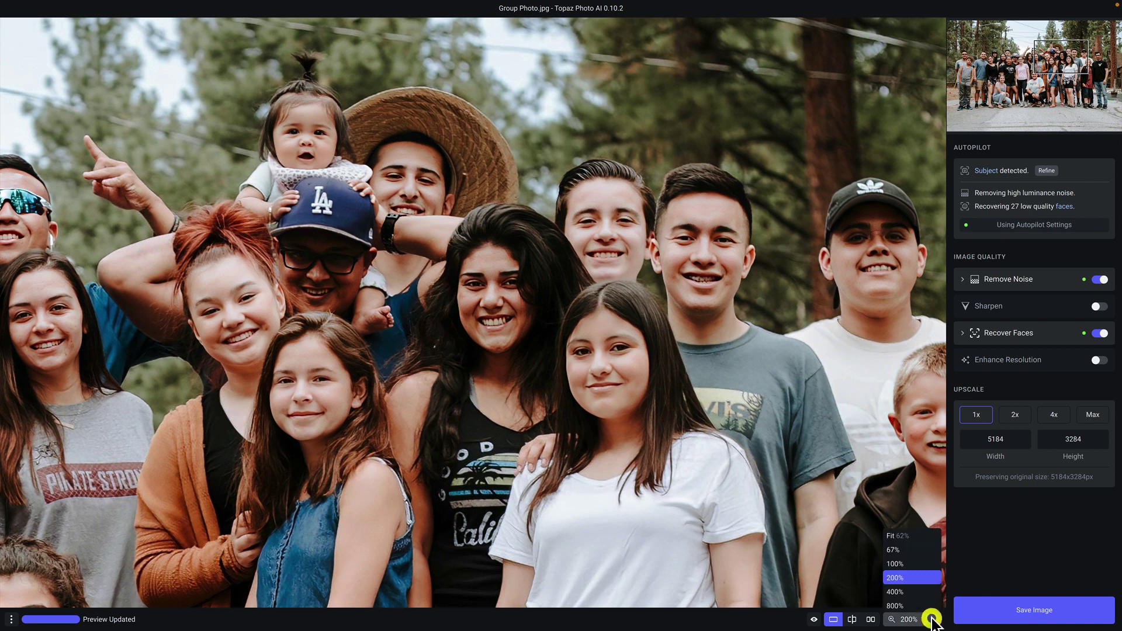
{"action": "left_click", "coordinate": [917, 541]}
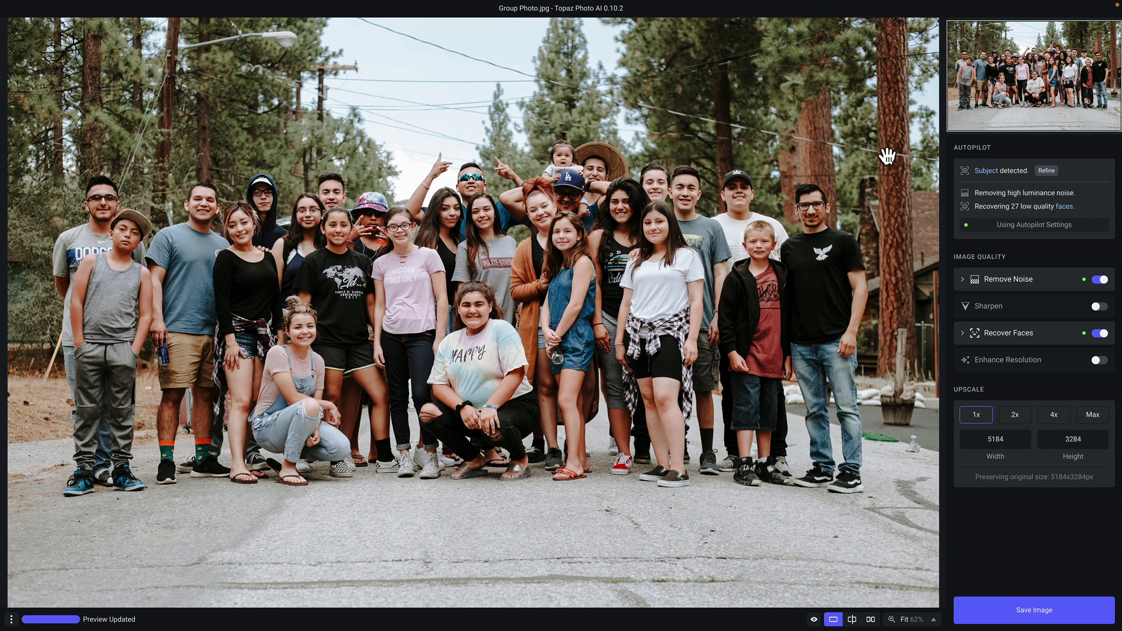
Step: Examine the subject and the low quality faces that Autopilot detected in the group photo
{"action": "mouse_move", "coordinate": [986, 175]}
{"action": "mouse_move", "coordinate": [1070, 211]}
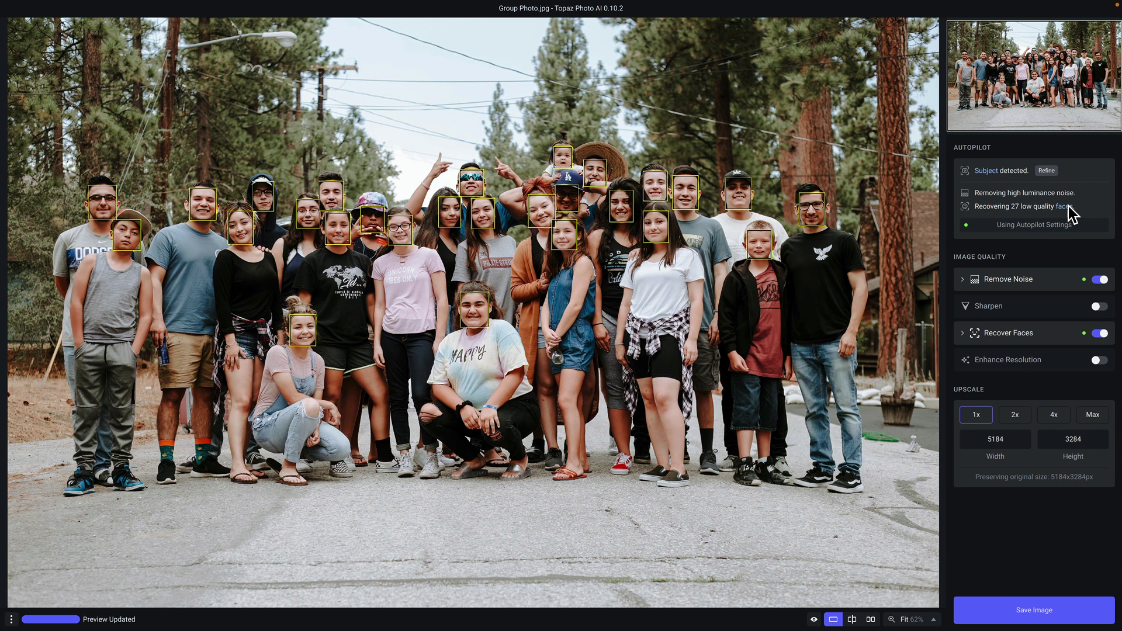
{"action": "left_click", "coordinate": [1071, 207]}
{"action": "mouse_move", "coordinate": [992, 172]}
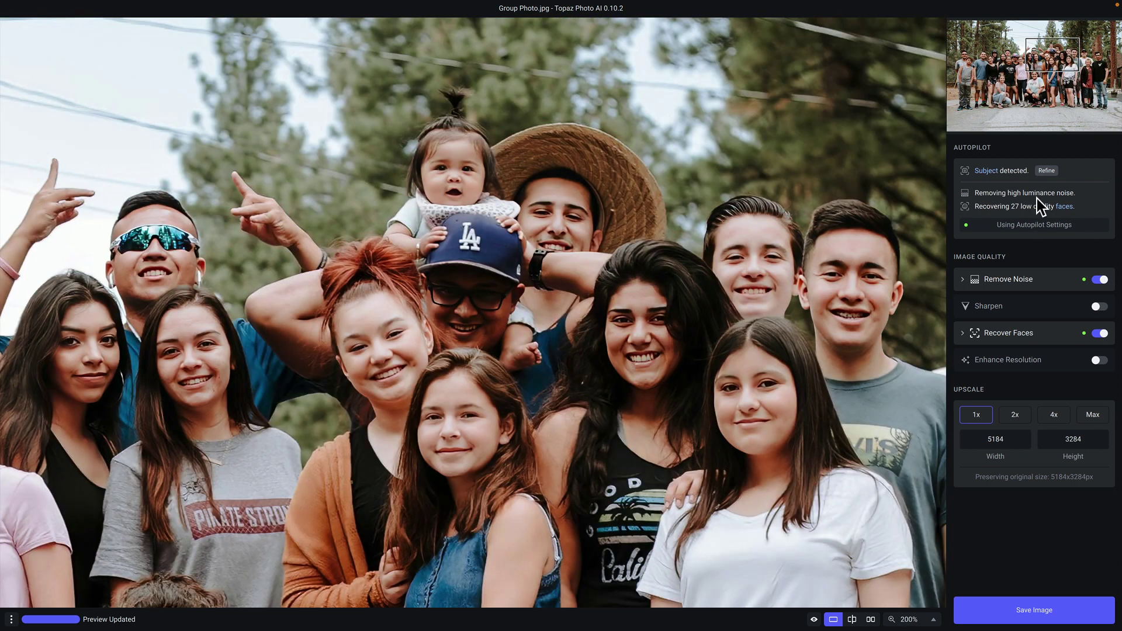
{"action": "mouse_move", "coordinate": [1064, 206]}
Step: Examine the Remove Noise and Recover Faces settings, leaving only the Remove Noise settings expanded
{"action": "left_click", "coordinate": [1051, 283]}
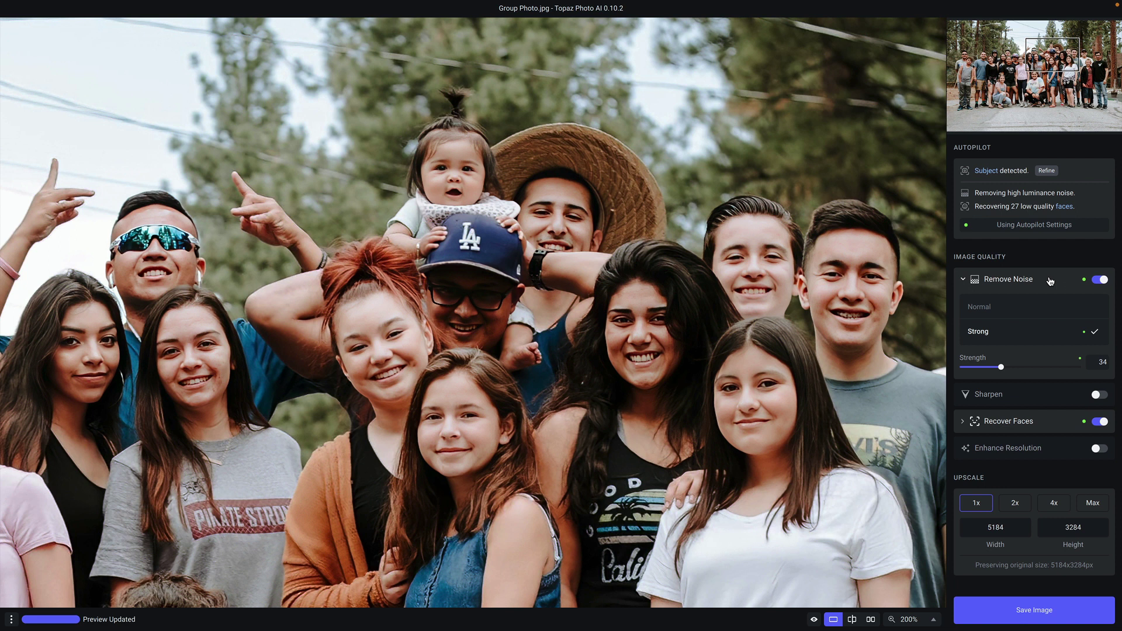
{"action": "left_click", "coordinate": [1040, 426]}
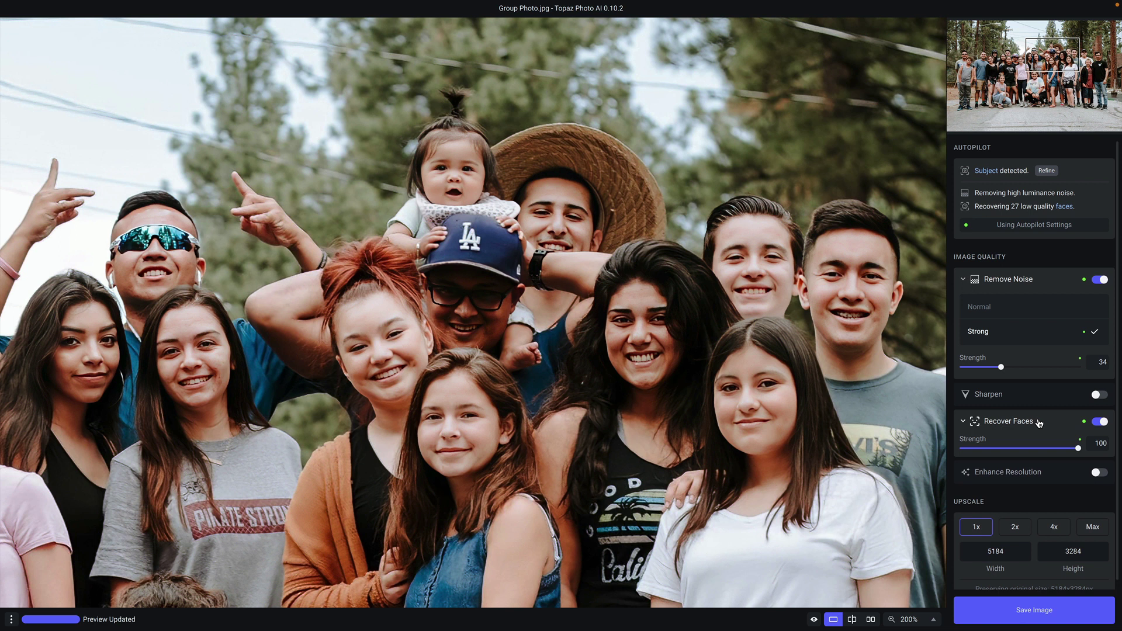
{"action": "left_click", "coordinate": [1040, 423]}
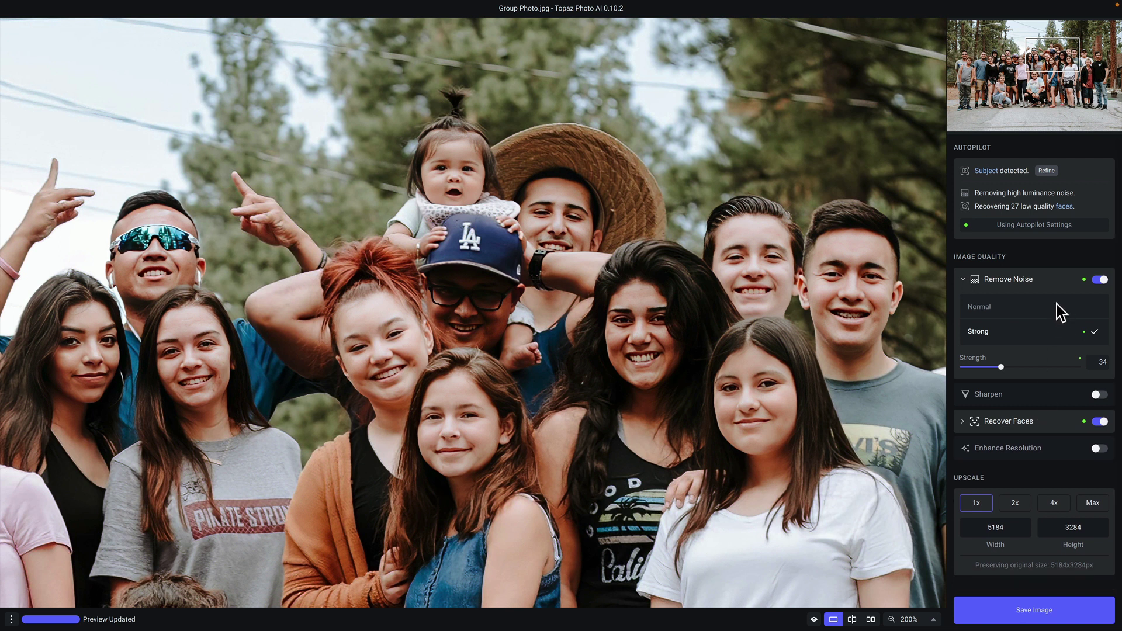
Step: Try a Remove Noise strength of 49, reset it to the Autopilot settings and collapse the filter's options
{"action": "left_click", "coordinate": [1051, 281]}
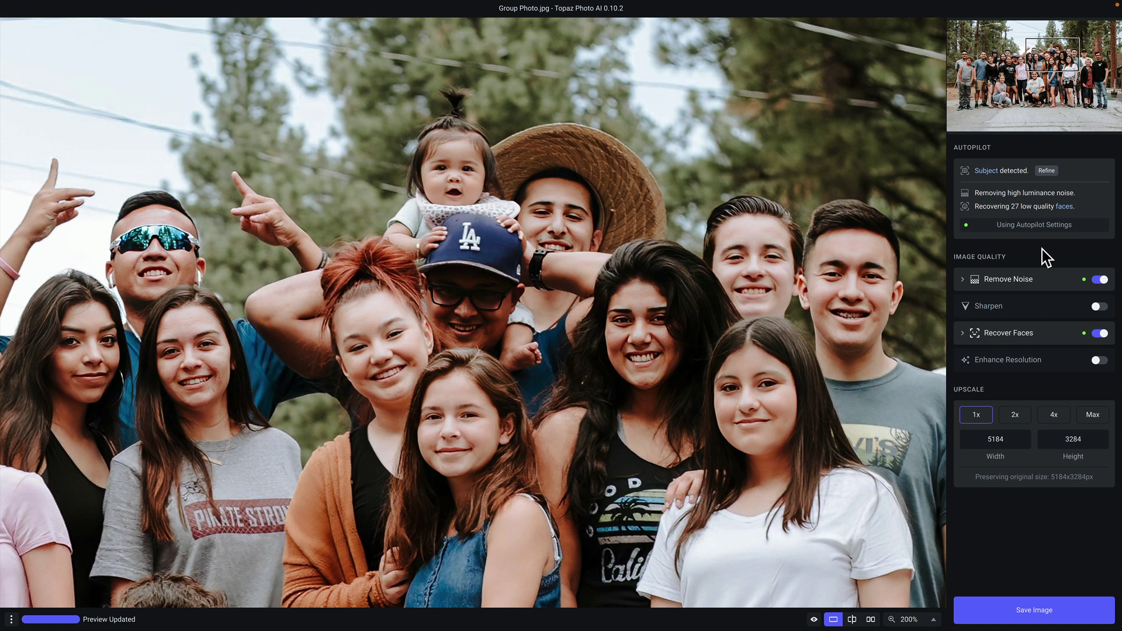
{"action": "left_click", "coordinate": [1038, 278]}
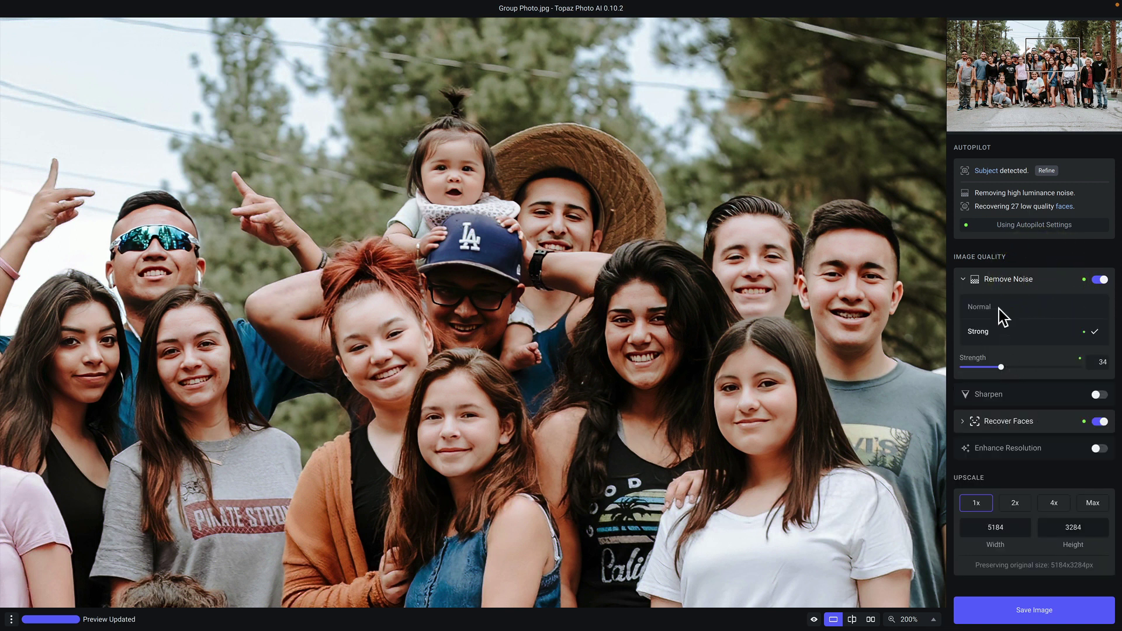
{"action": "left_click", "coordinate": [1018, 368]}
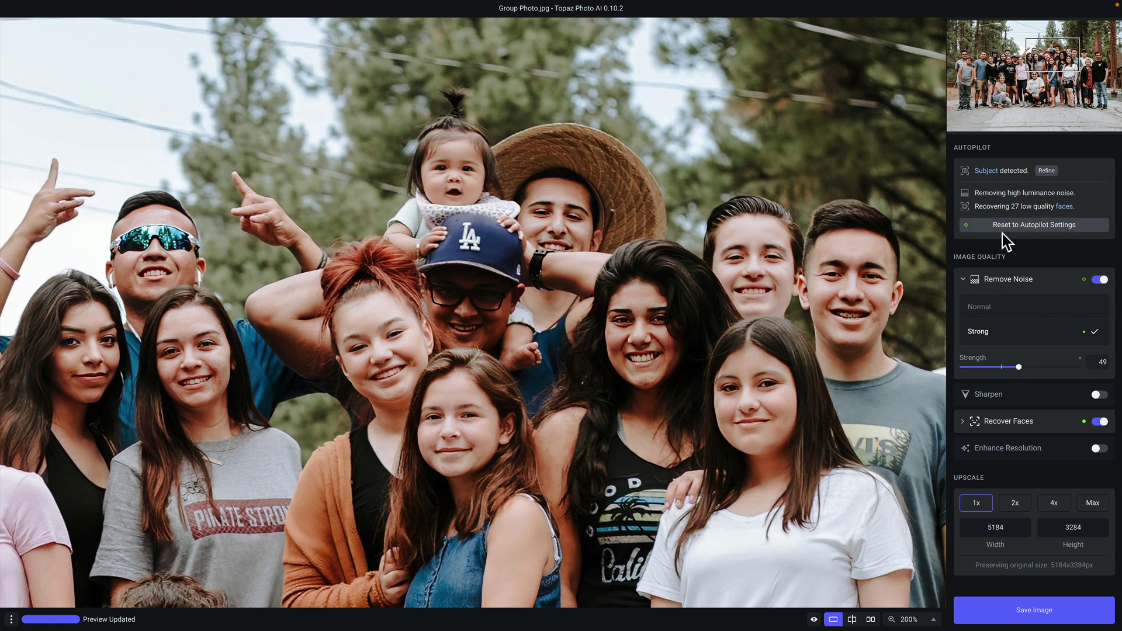
{"action": "left_click", "coordinate": [1048, 230]}
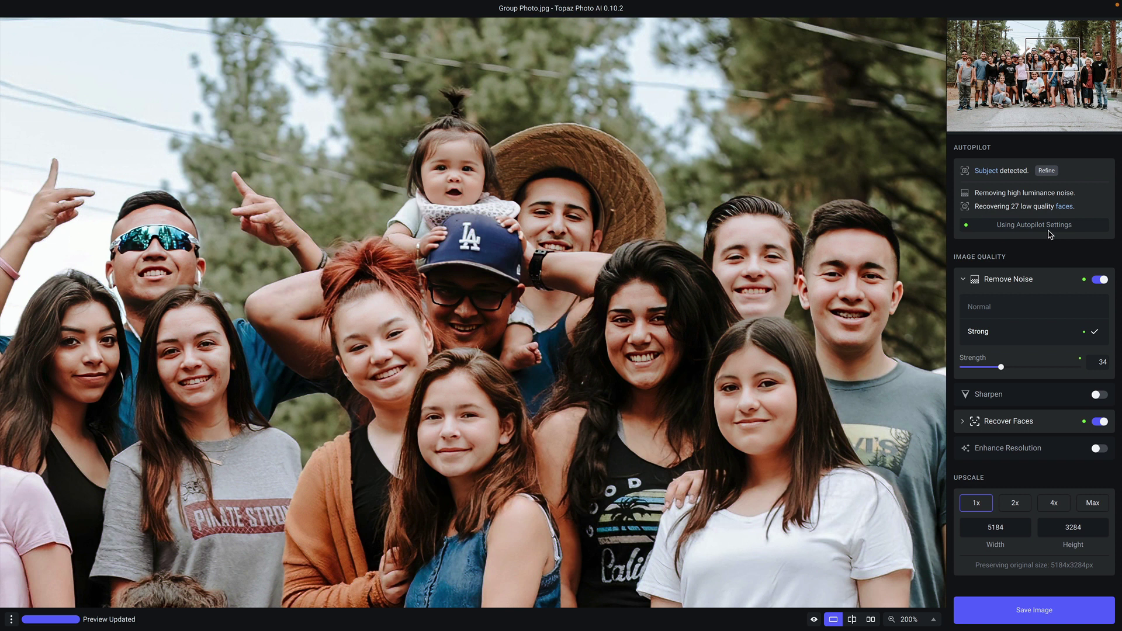
{"action": "left_click", "coordinate": [1047, 279]}
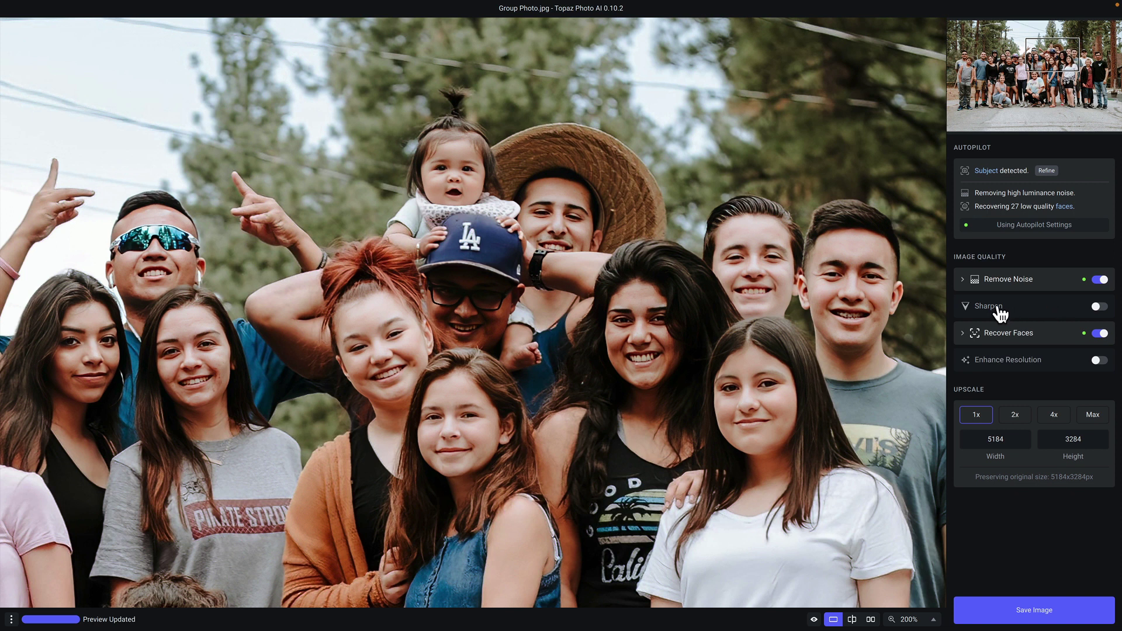
Step: Turn on Sharpen for the group photo and set the view to Fit
{"action": "left_click", "coordinate": [1099, 307]}
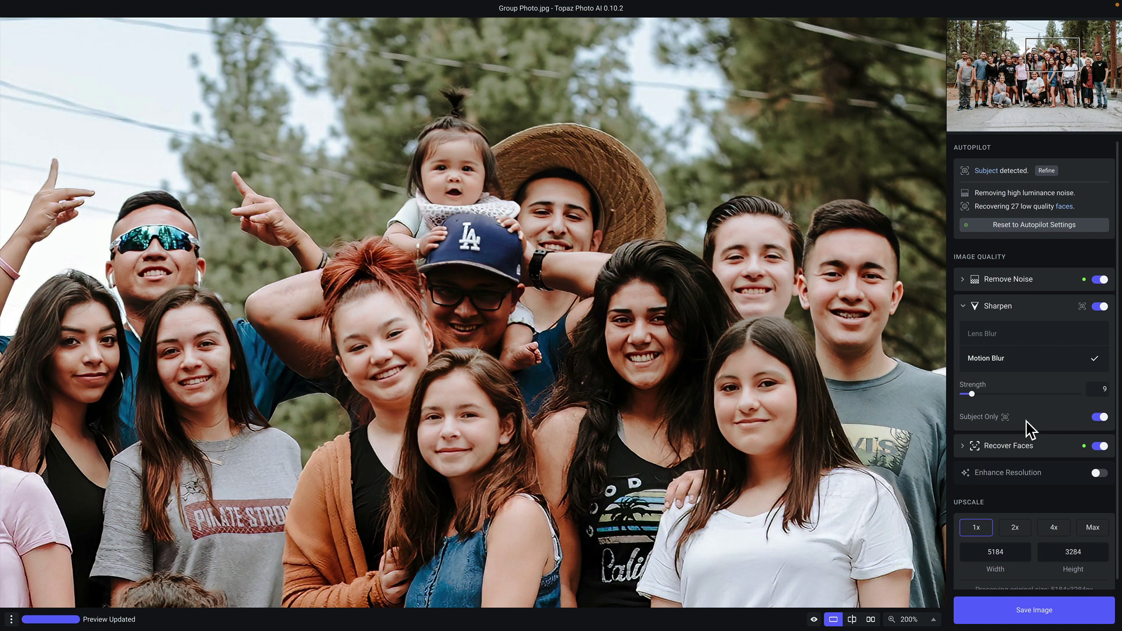
{"action": "mouse_move", "coordinate": [988, 421]}
{"action": "left_click", "coordinate": [934, 621]}
{"action": "left_click", "coordinate": [923, 537]}
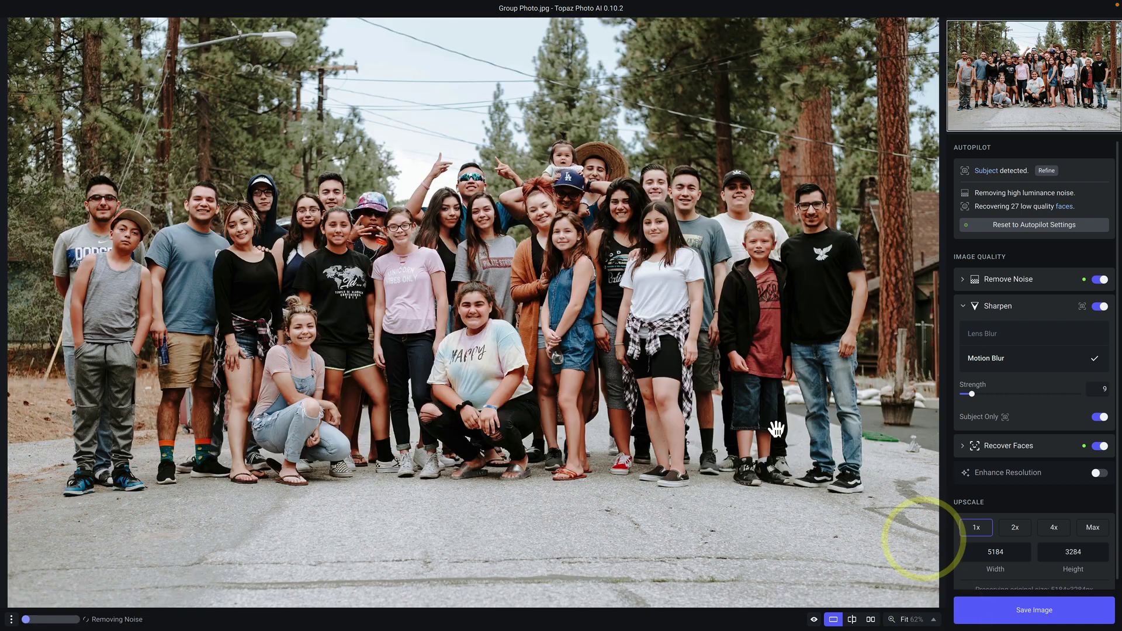
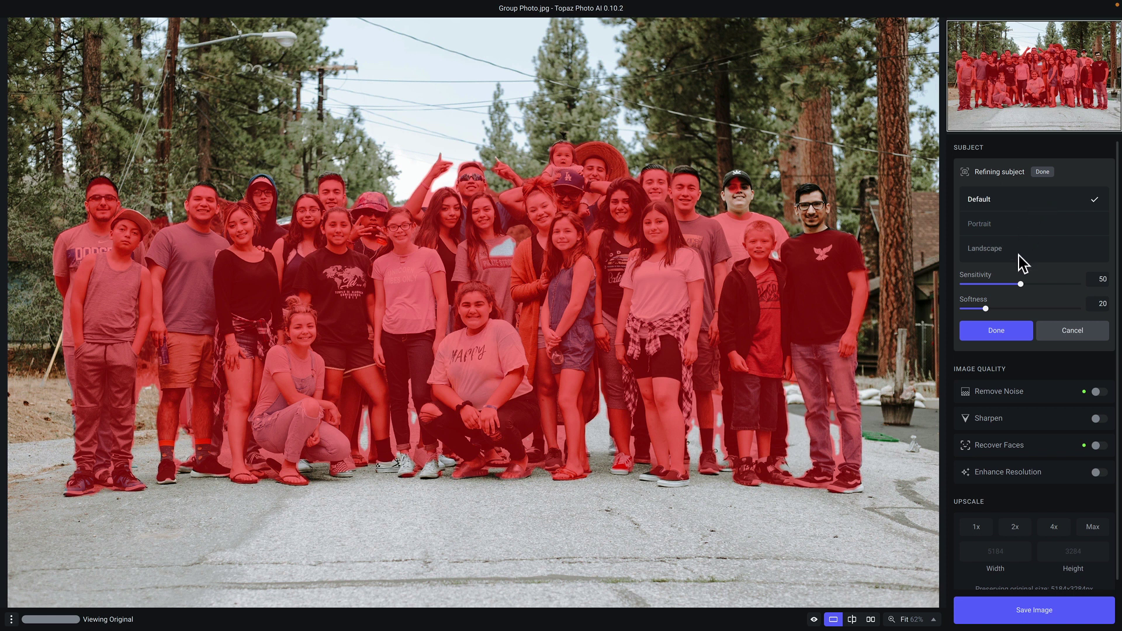
Step: Refine the detected subject's mask with sensitivity 78 and softness 73, checking the back row at 200% zoom, and apply it
{"action": "left_click_drag", "start_coordinate": [1021, 282], "coordinate": [1037, 285]}
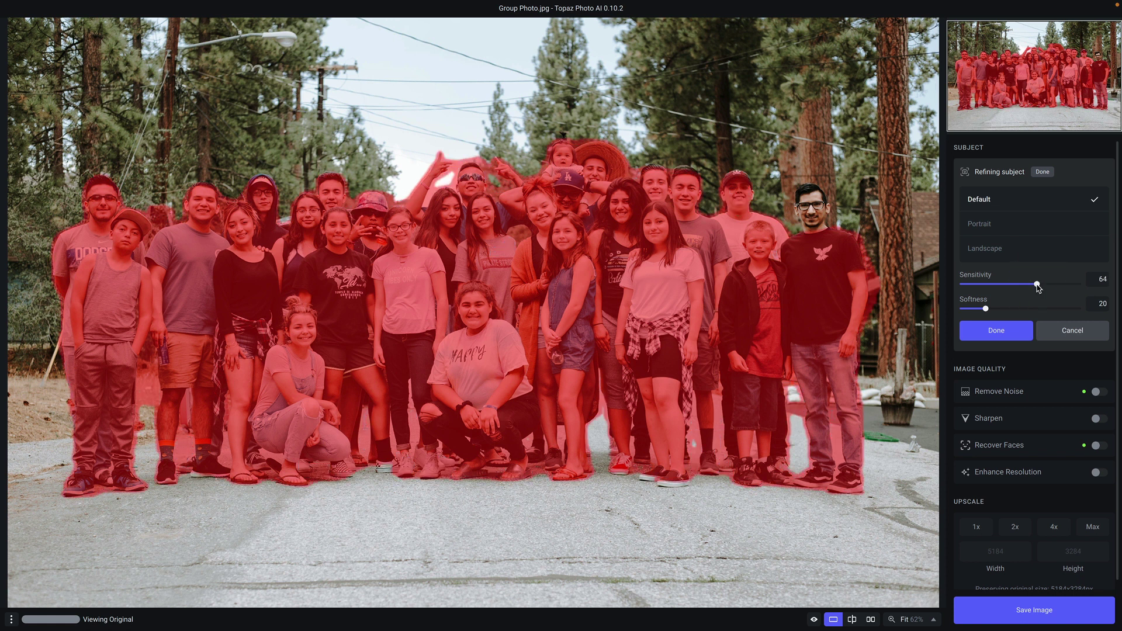
{"action": "left_click_drag", "start_coordinate": [1041, 284], "coordinate": [1055, 286]}
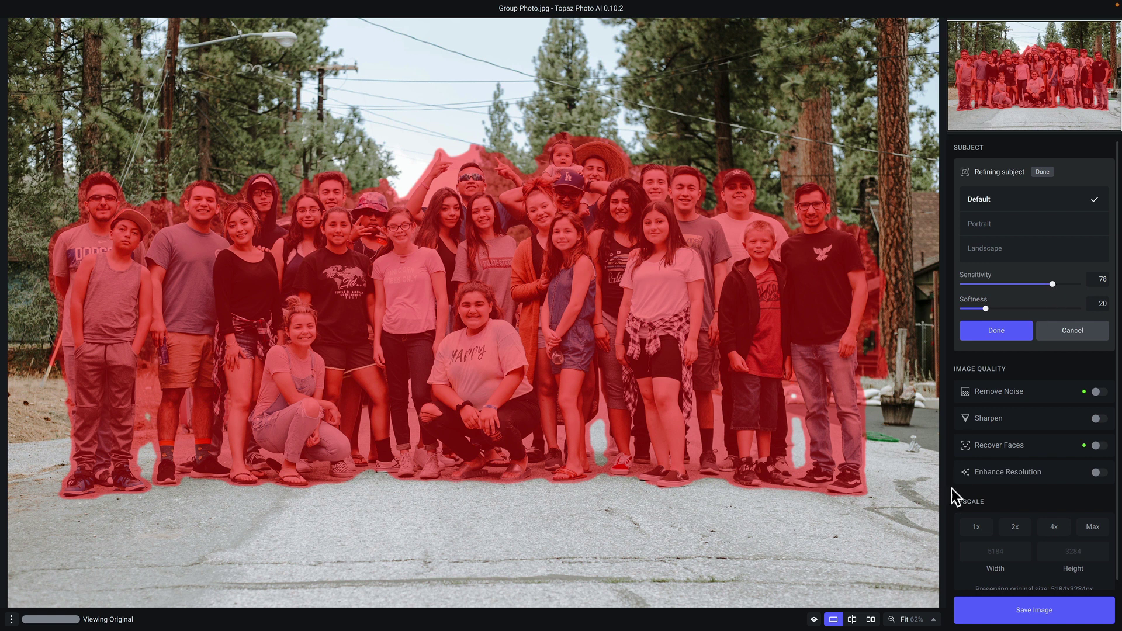
{"action": "left_click", "coordinate": [931, 618]}
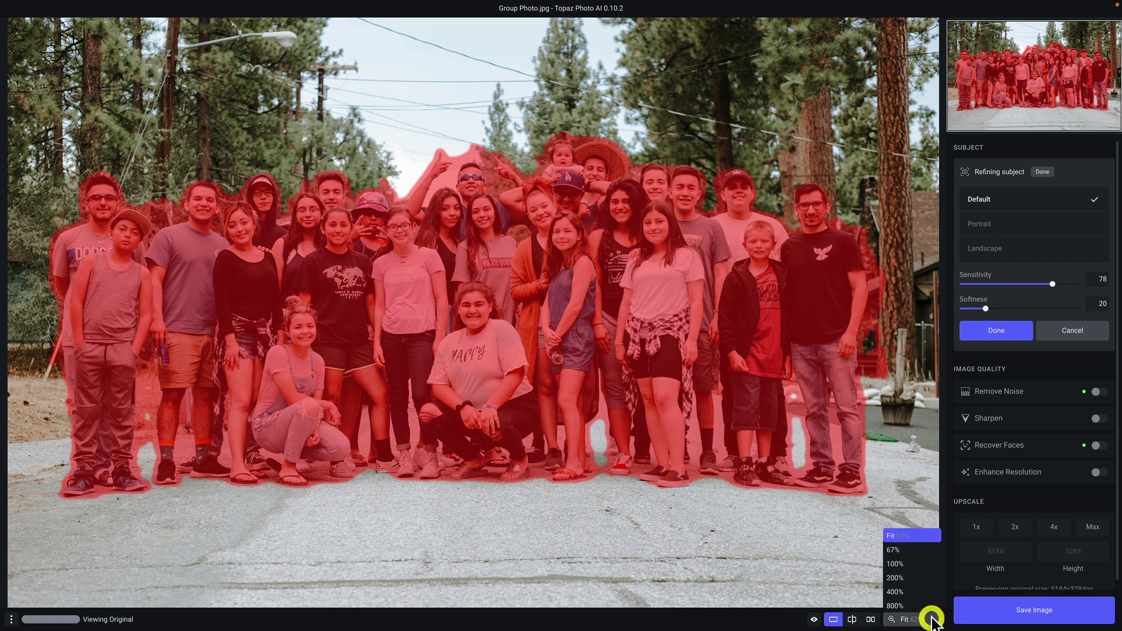
{"action": "left_click", "coordinate": [926, 578]}
{"action": "left_click", "coordinate": [1045, 82]}
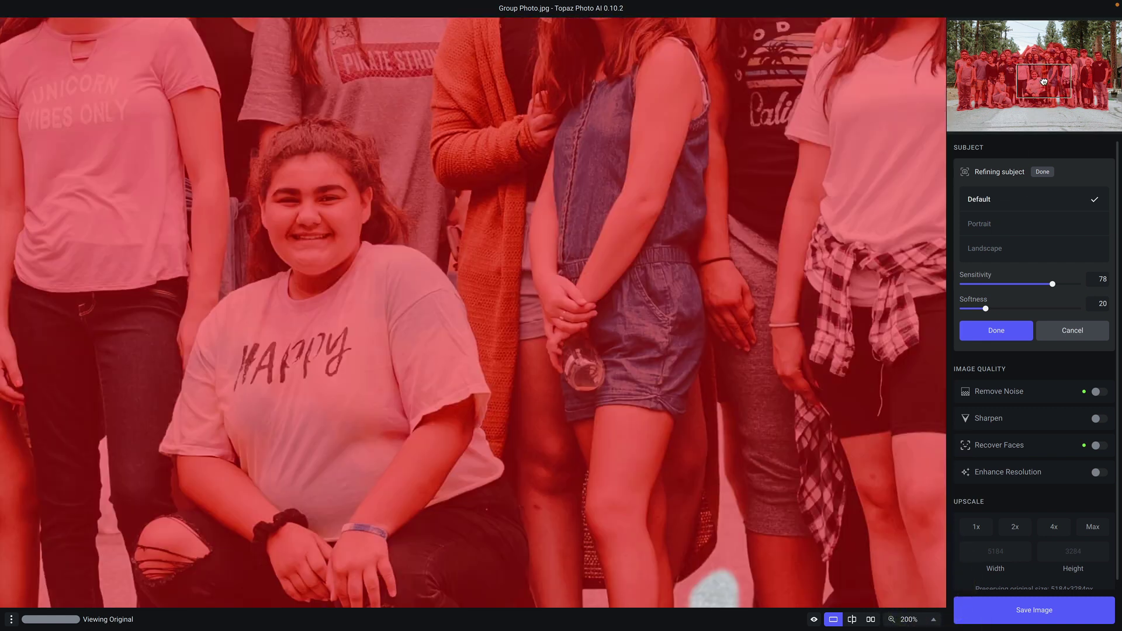
{"action": "left_click_drag", "start_coordinate": [1045, 82], "coordinate": [1070, 57]}
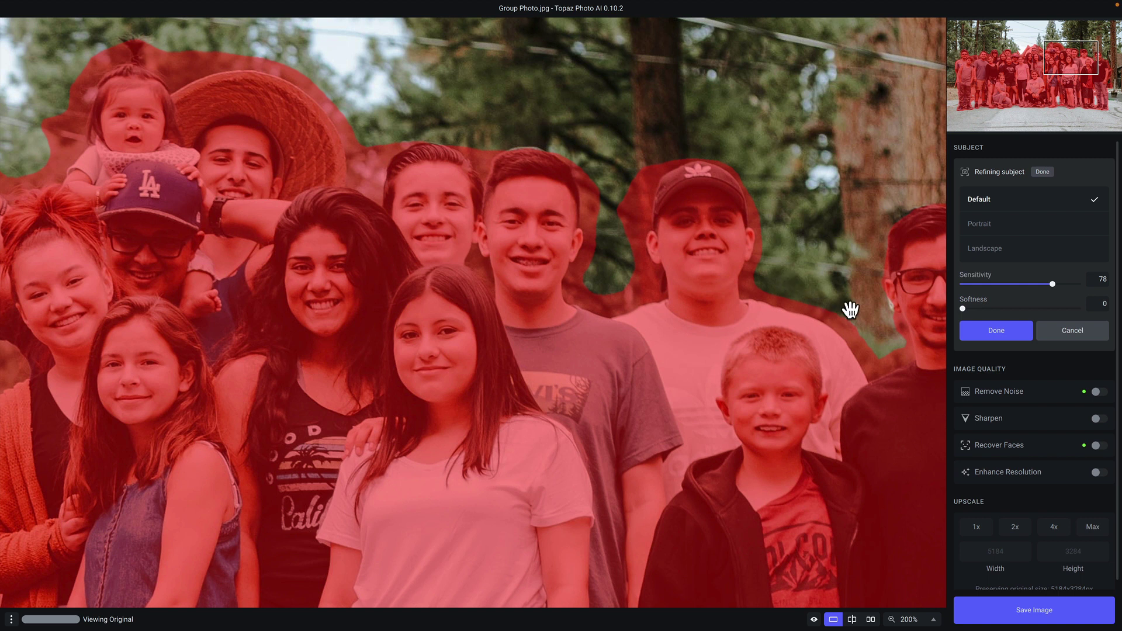
{"action": "left_click", "coordinate": [1047, 308]}
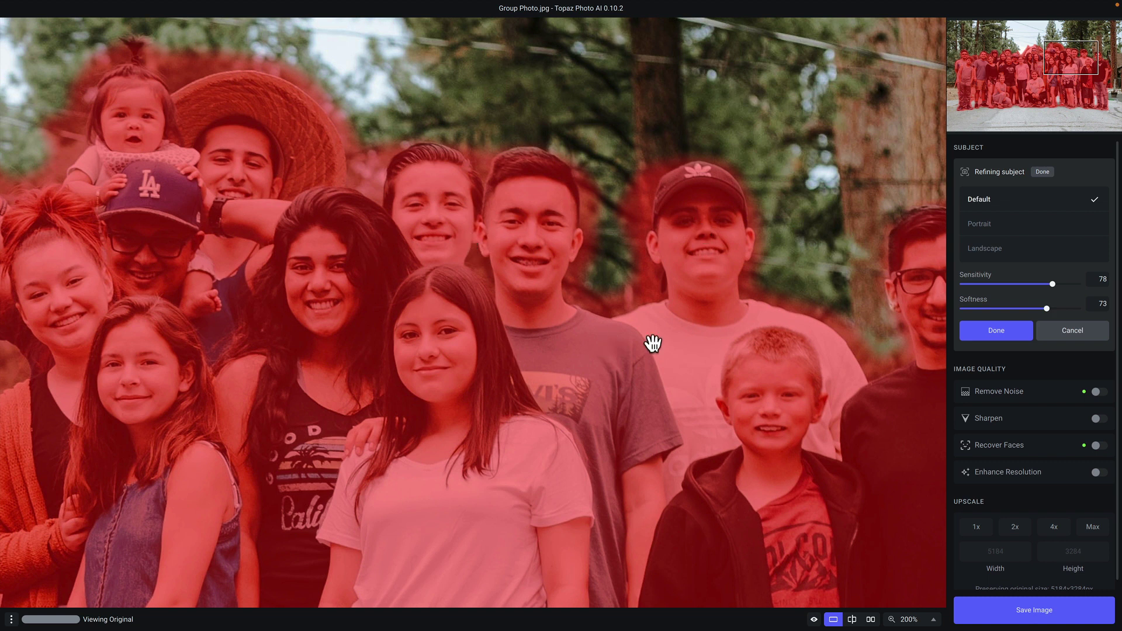
{"action": "left_click", "coordinate": [988, 332]}
{"action": "left_click", "coordinate": [1020, 309]}
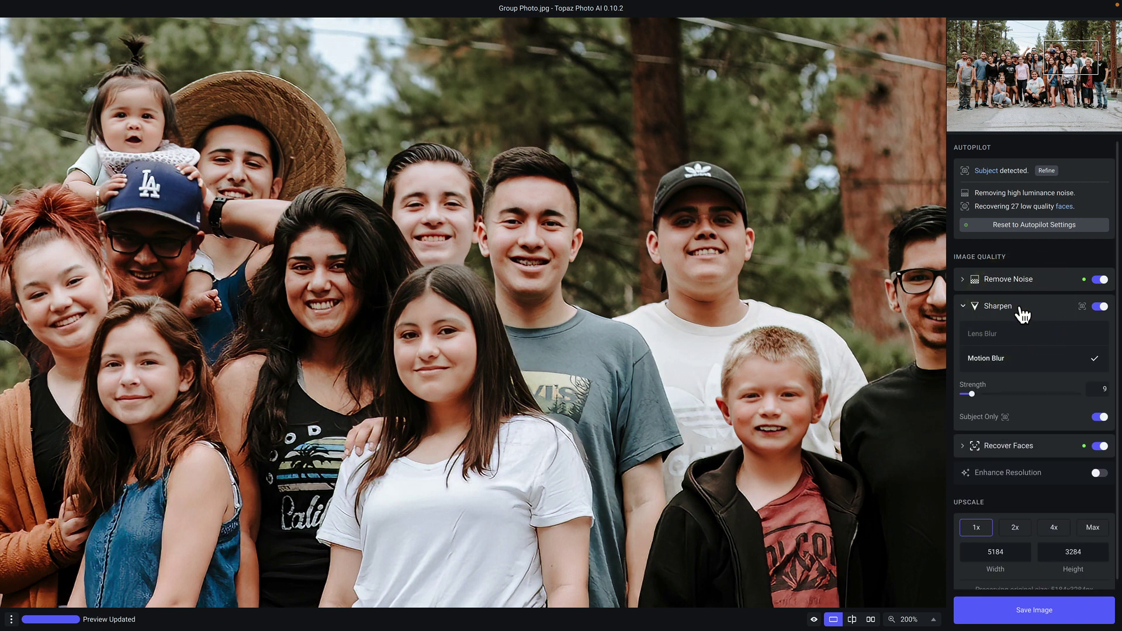
Step: Expand the Remove Noise and Recover Faces settings to examine them alongside the Sharpen options
{"action": "mouse_move", "coordinate": [986, 415]}
{"action": "left_click", "coordinate": [1050, 285]}
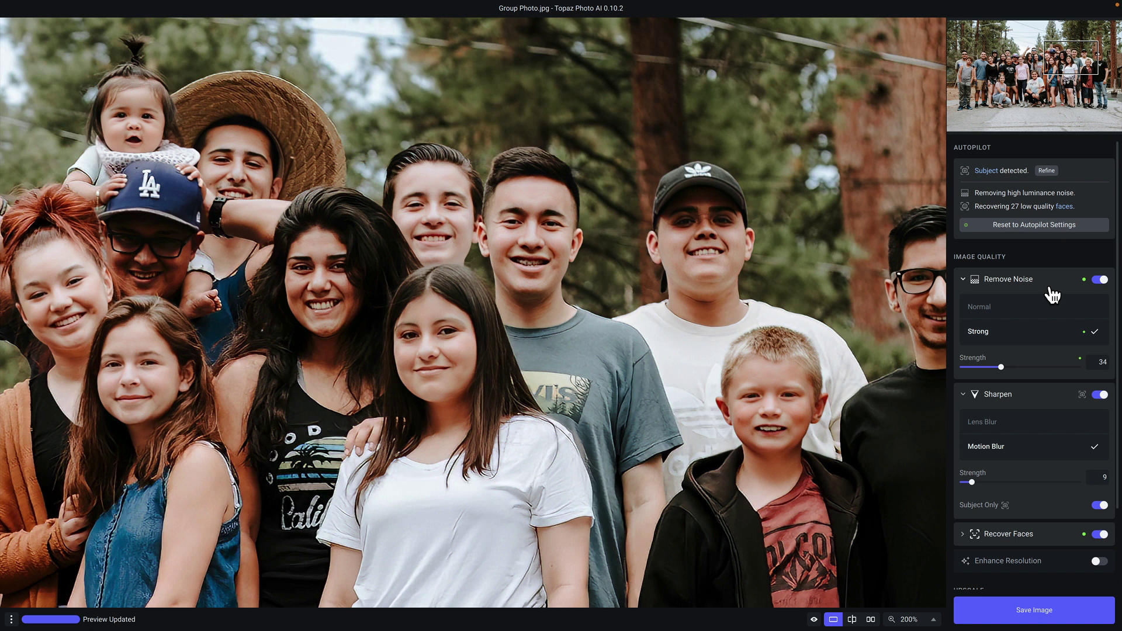
{"action": "left_click", "coordinate": [1048, 535]}
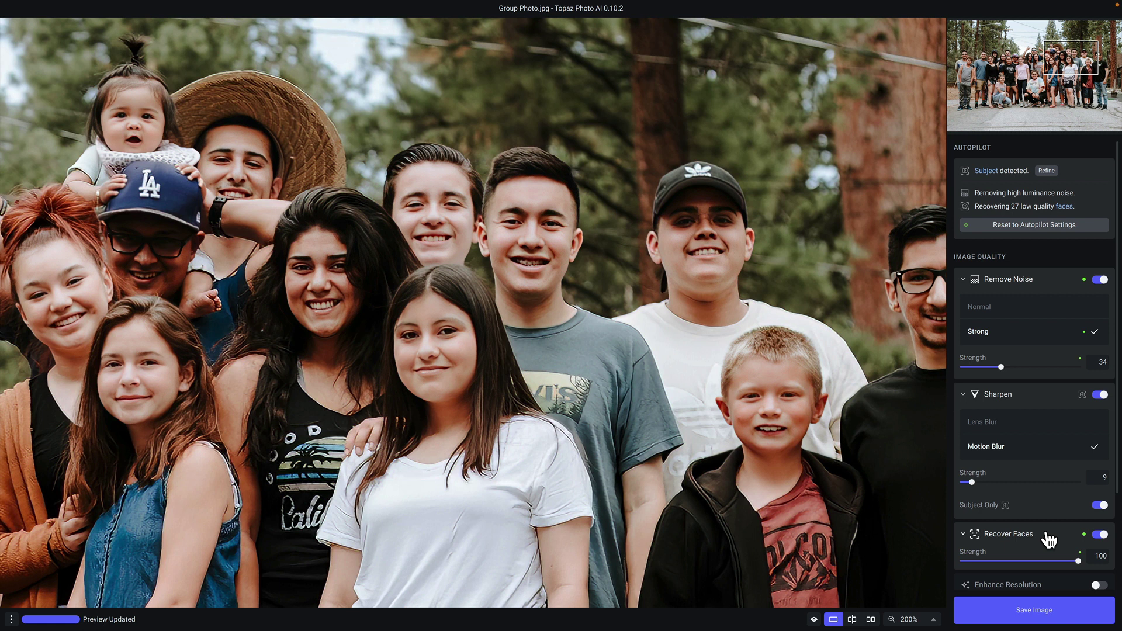
{"action": "left_click", "coordinate": [614, 250]}
Step: Turn on Enhance Resolution with the upscale at 1x and expand its model options
{"action": "scroll", "coordinate": [1042, 433], "scroll_direction": "down", "scroll_amount": 3}
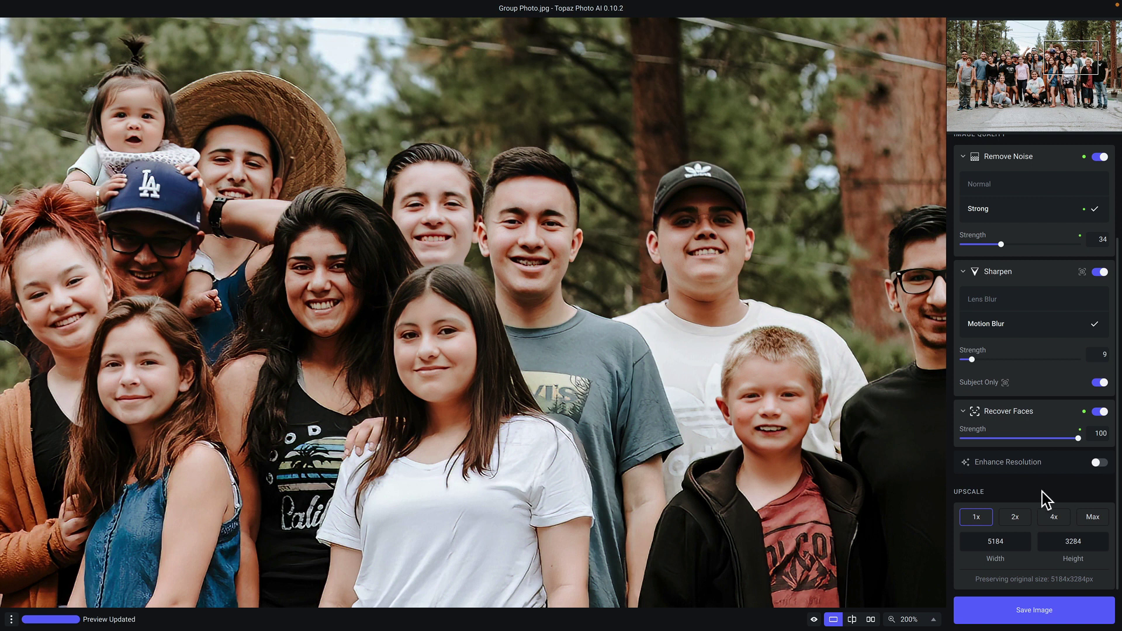
{"action": "left_click", "coordinate": [1016, 518]}
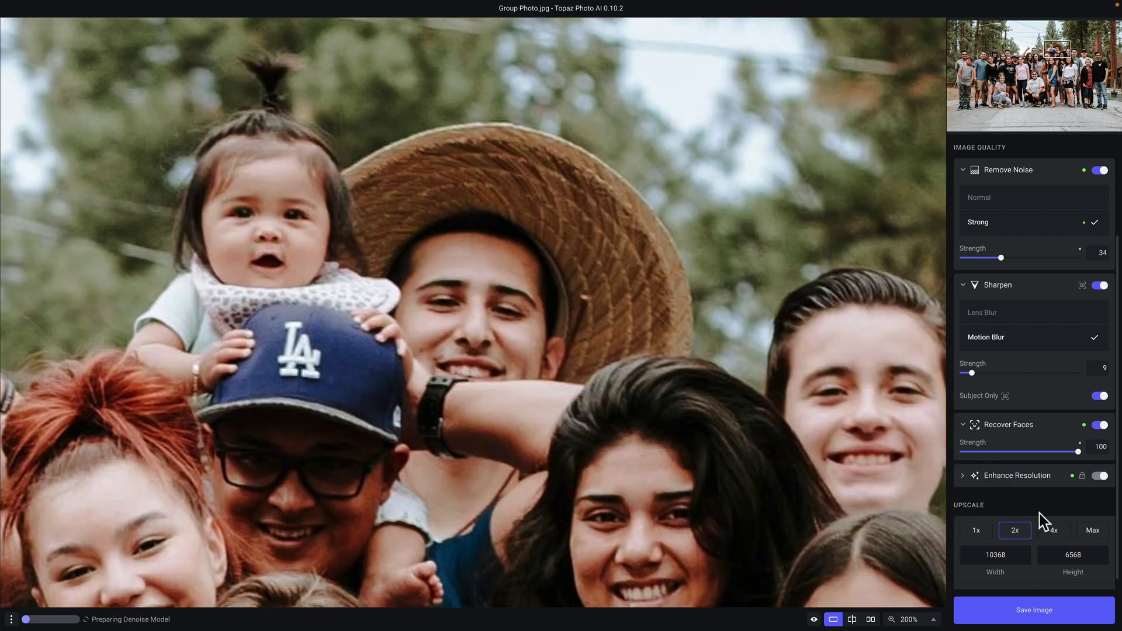
{"action": "left_click", "coordinate": [1095, 488]}
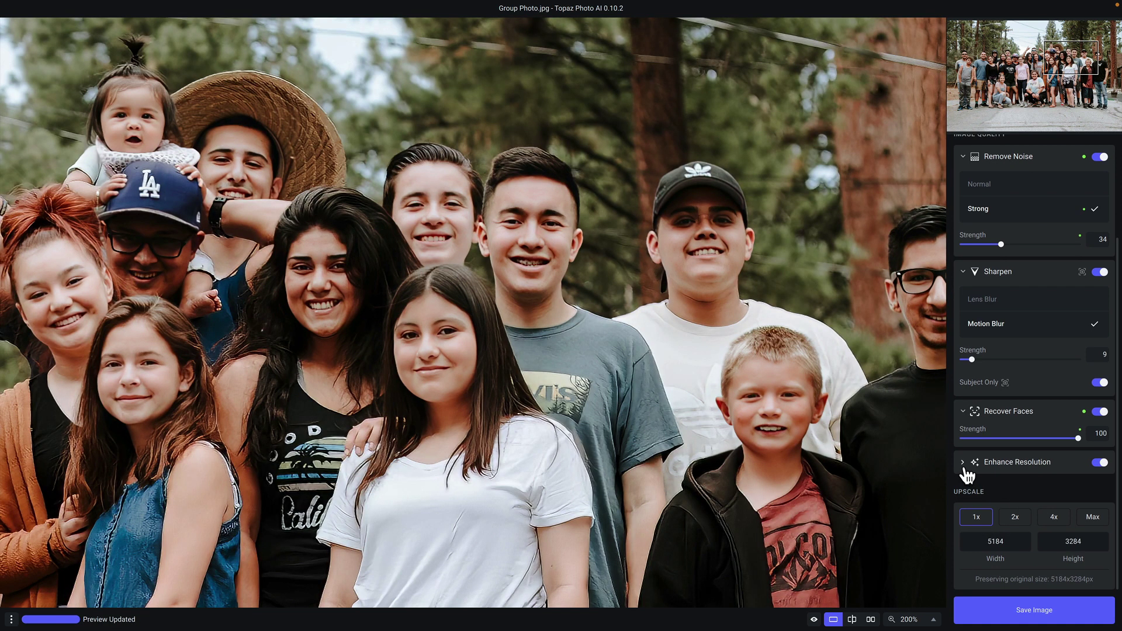
{"action": "left_click", "coordinate": [964, 463]}
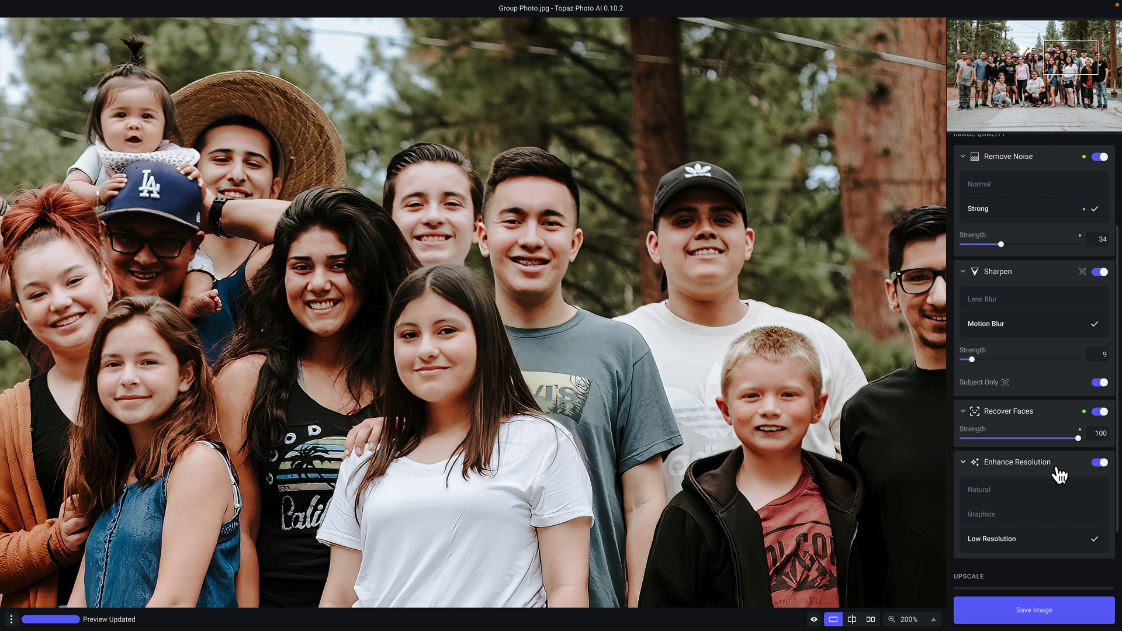
Step: Preview the group photo with a 2x upscale and return the upscale to 1x
{"action": "scroll", "coordinate": [1059, 475], "scroll_direction": "down", "scroll_amount": 2}
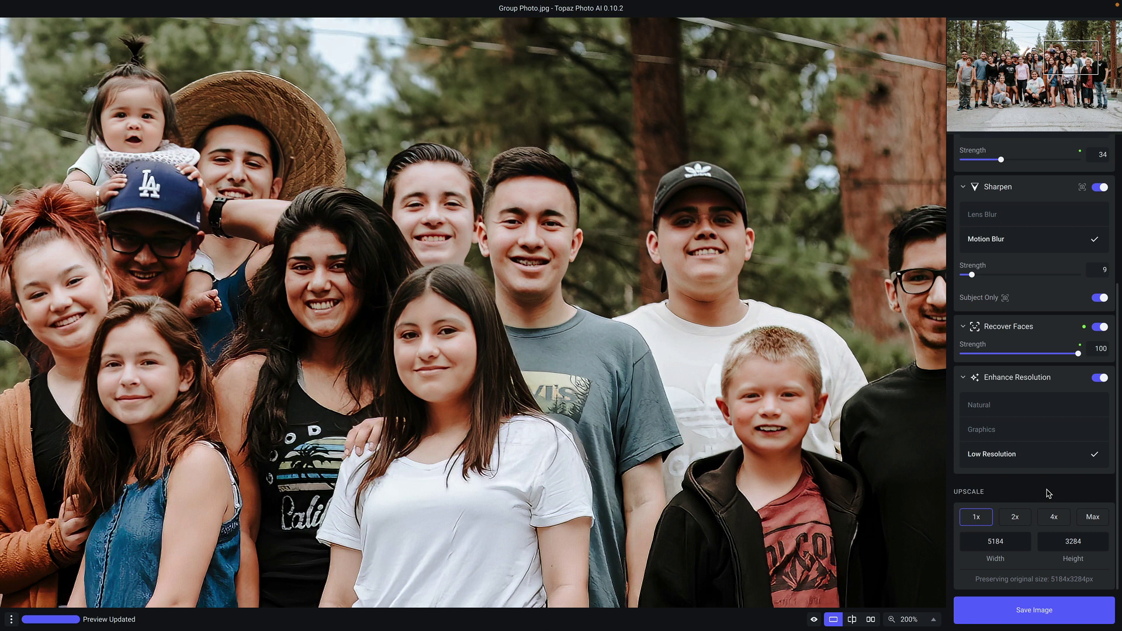
{"action": "left_click", "coordinate": [1022, 512]}
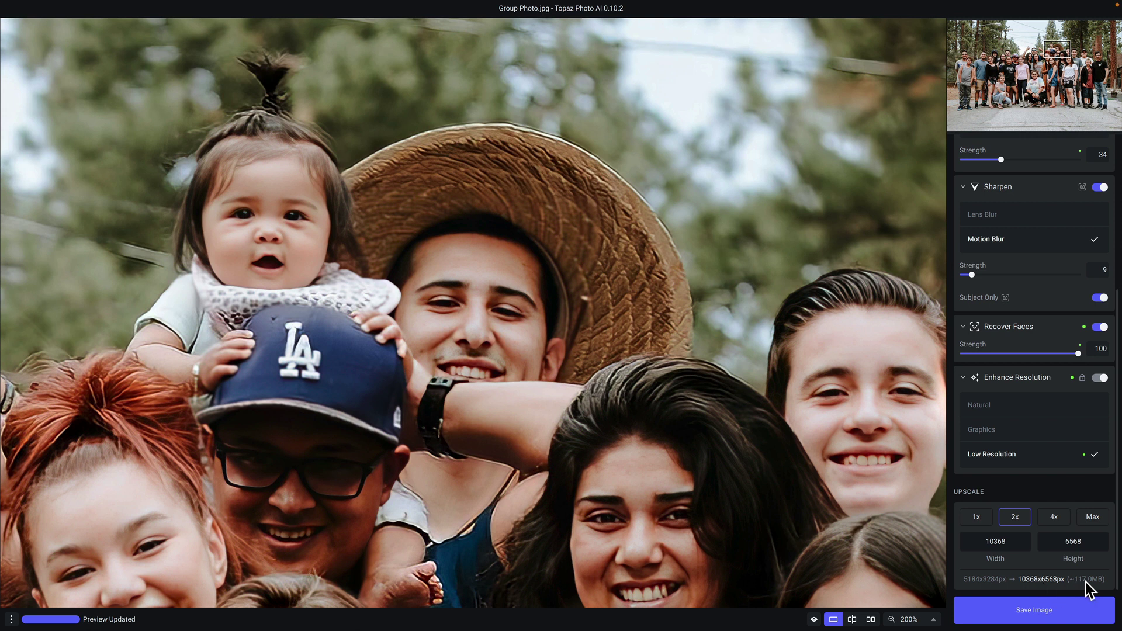
{"action": "left_click", "coordinate": [976, 517]}
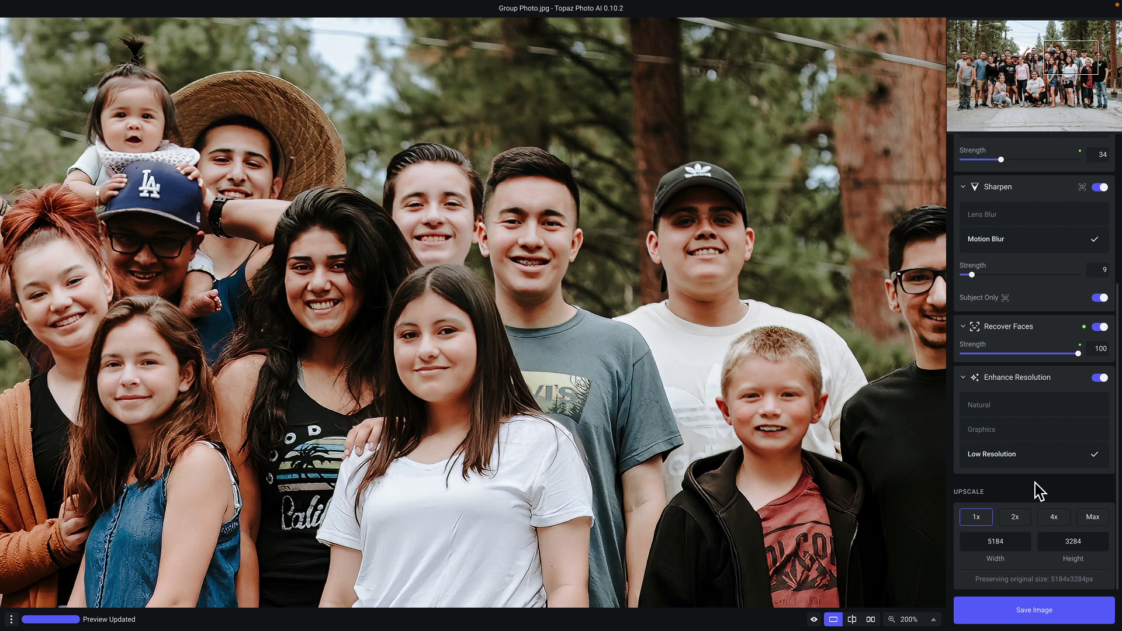
Step: Open the export settings for the photo, try the filename prefix My_Photo and clear the prefix again
{"action": "left_click", "coordinate": [1068, 621]}
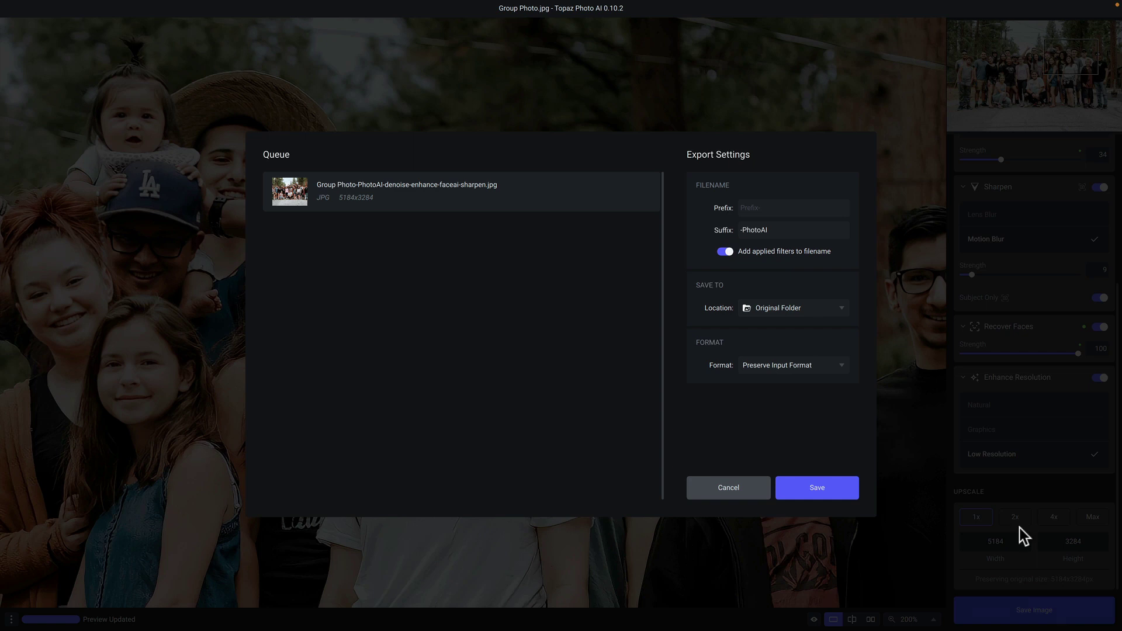
{"action": "left_click", "coordinate": [793, 209]}
{"action": "type", "text": "M"}
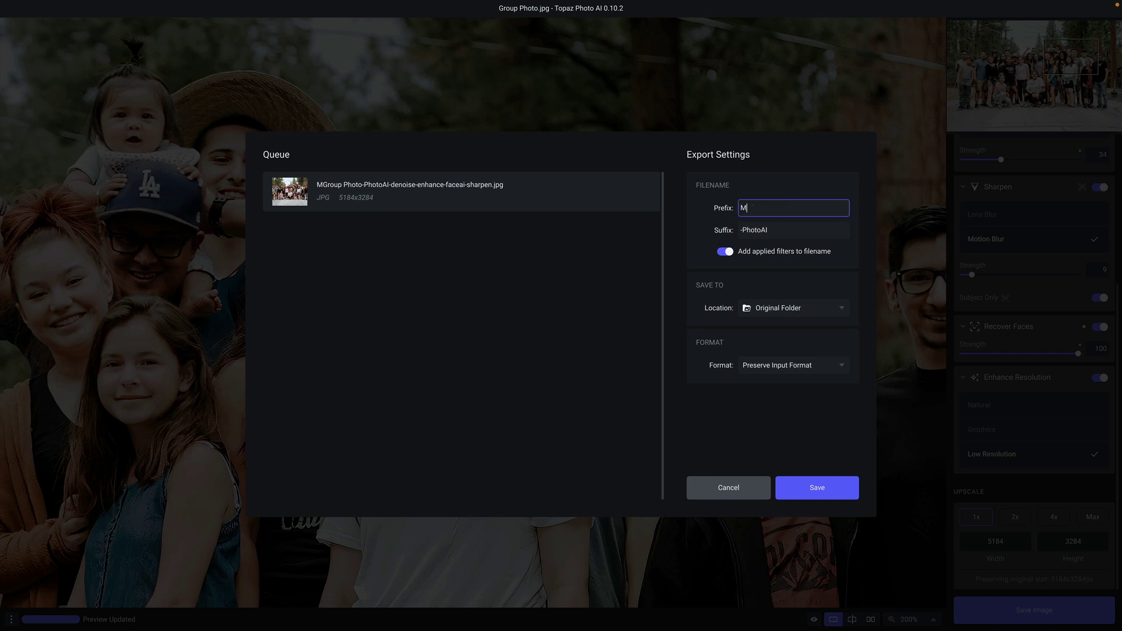
{"action": "type", "text": "y_Photo"}
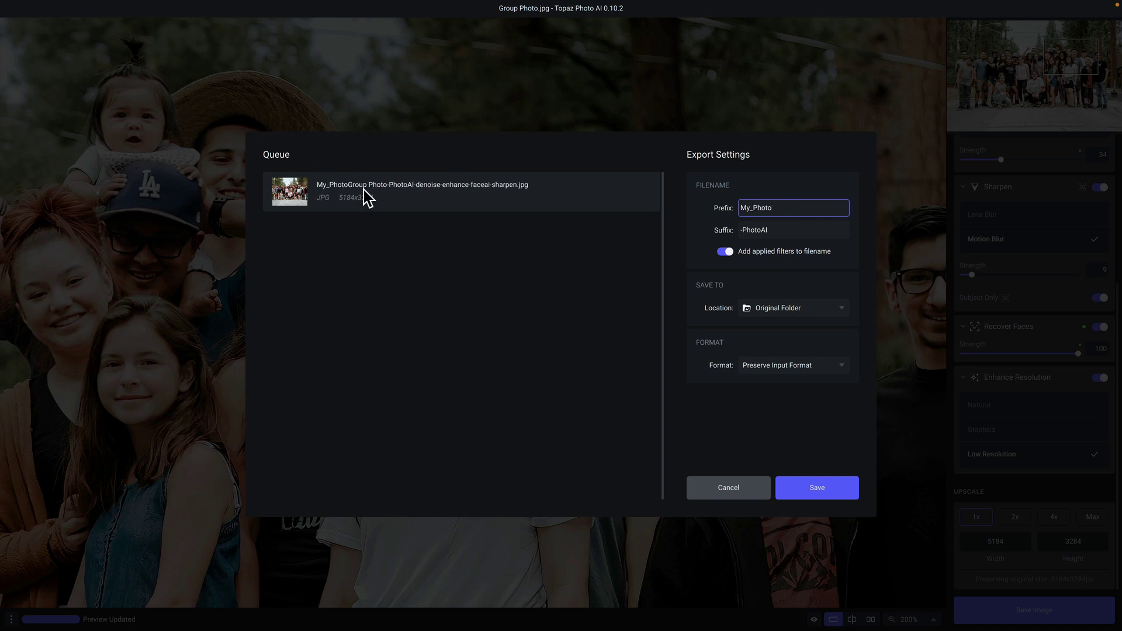
{"action": "left_click_drag", "start_coordinate": [793, 210], "coordinate": [711, 218]}
{"action": "key", "text": "BackSpace"}
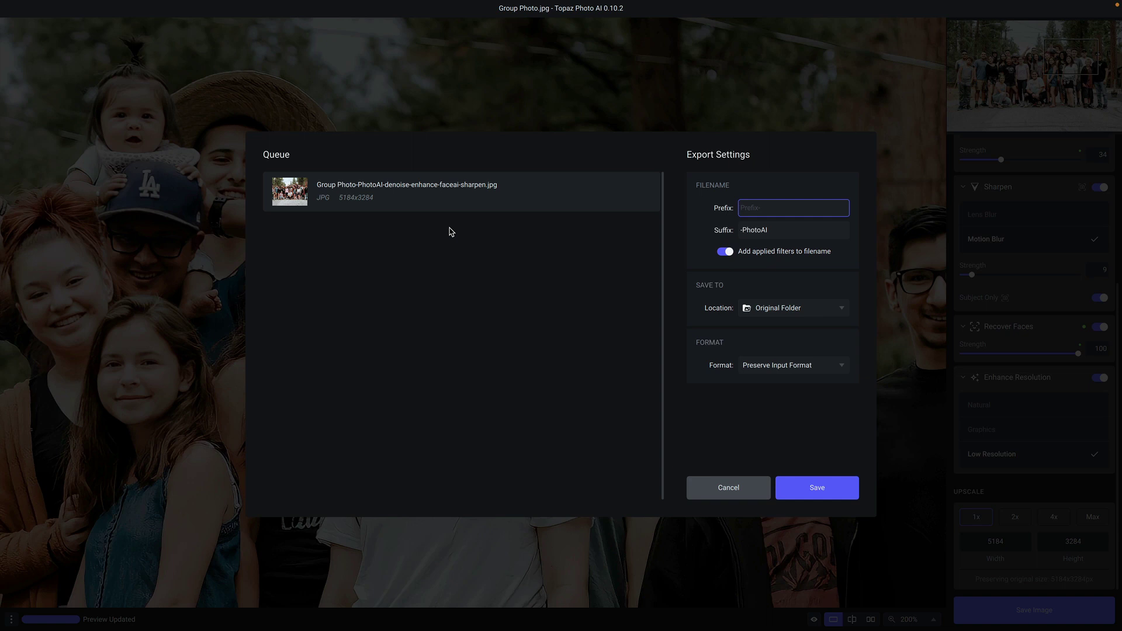
Step: Examine the available save locations and file formats, keeping Original Folder and Preserve Input Format
{"action": "left_click", "coordinate": [844, 307]}
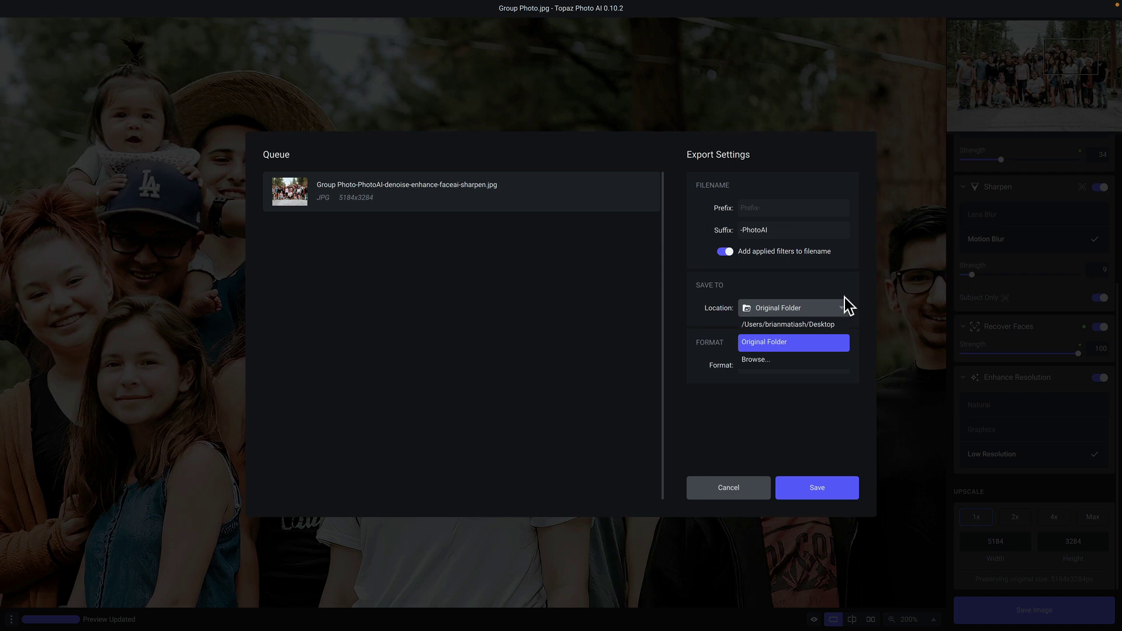
{"action": "left_click", "coordinate": [844, 298]}
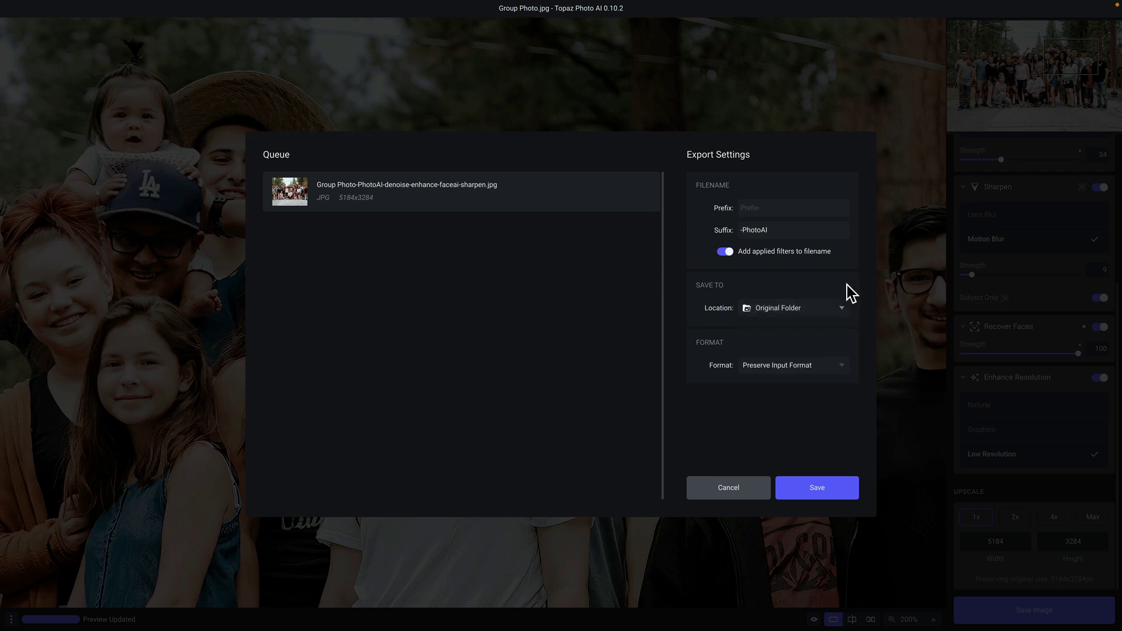
{"action": "left_click", "coordinate": [842, 364]}
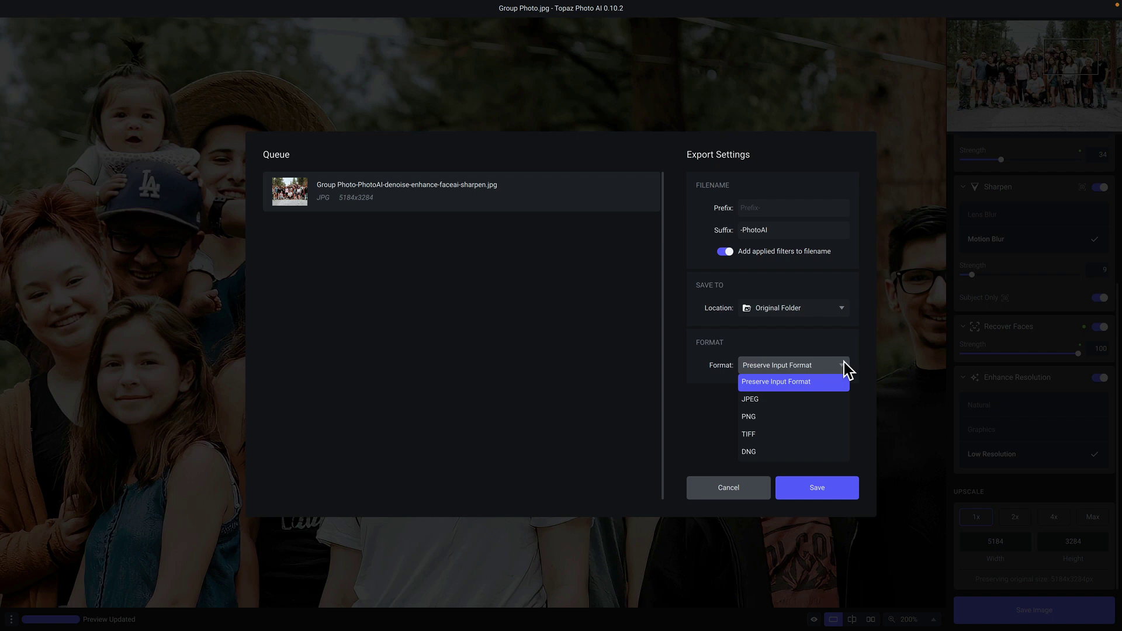
{"action": "left_click", "coordinate": [844, 362]}
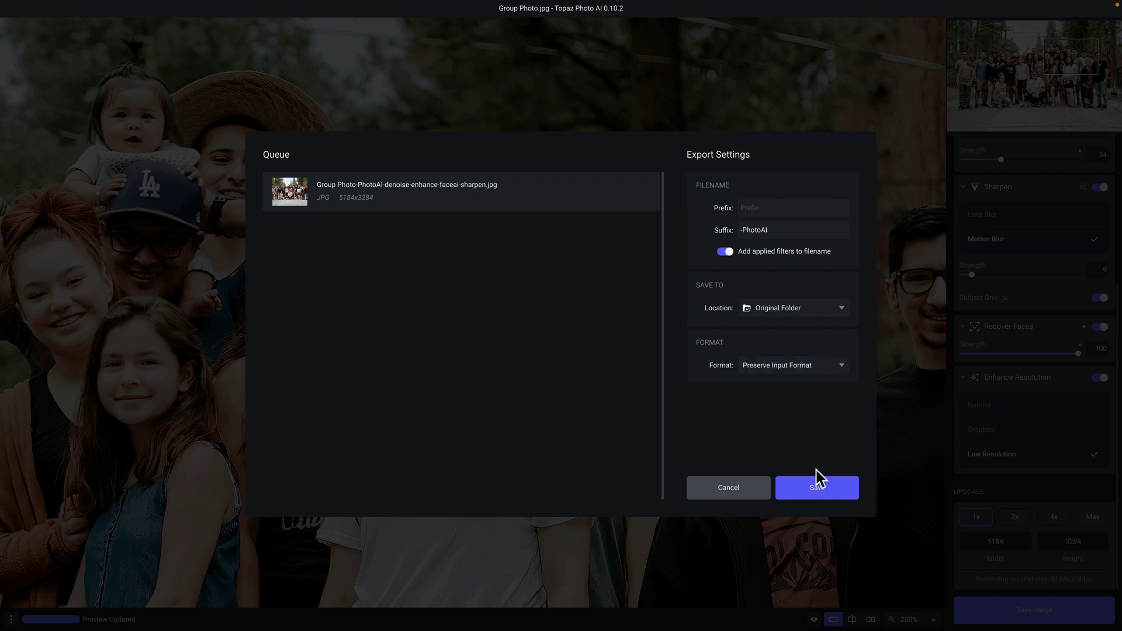
Step: Save the enhanced group photo with the current export settings, close the export window and view the photo at 100%
{"action": "left_click", "coordinate": [817, 487]}
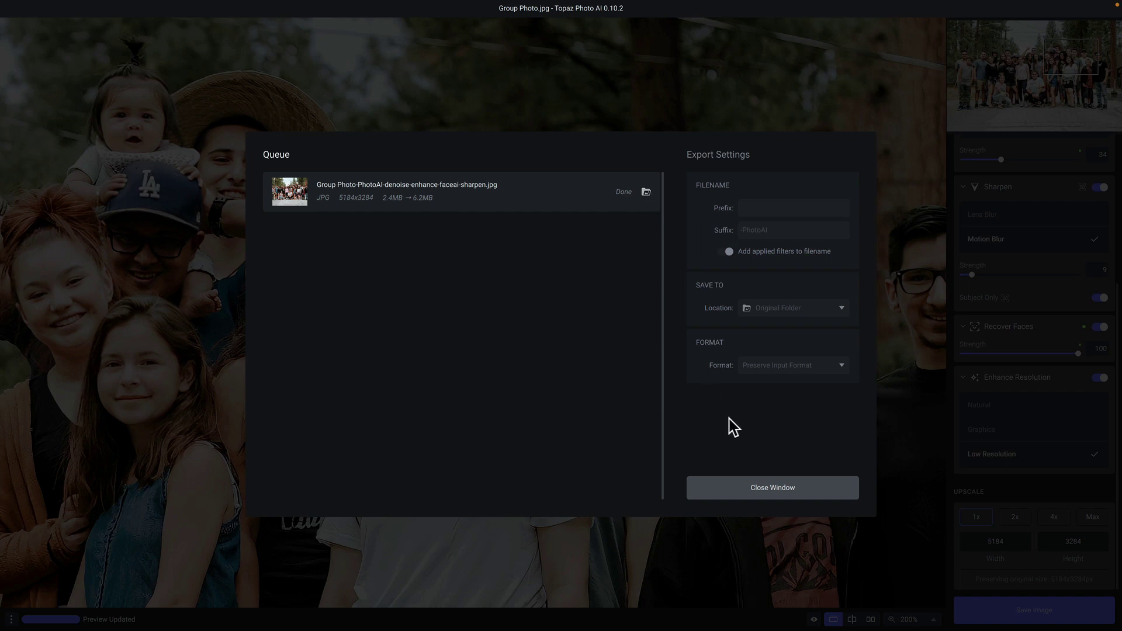
{"action": "left_click", "coordinate": [755, 475]}
{"action": "scroll", "coordinate": [862, 361], "scroll_direction": "down", "scroll_amount": 2}
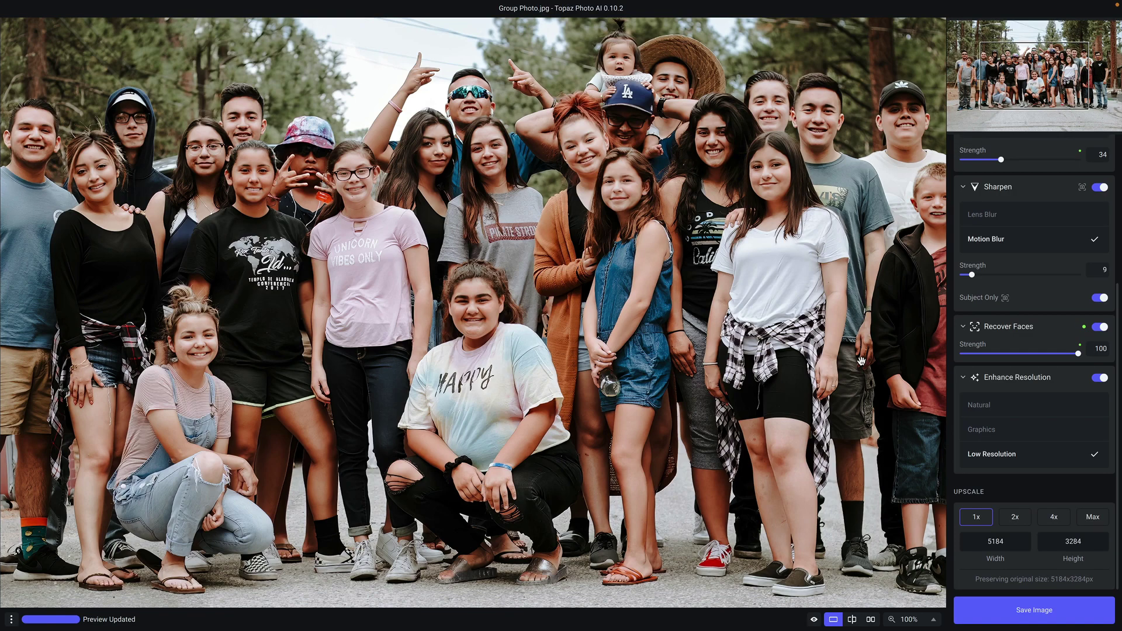